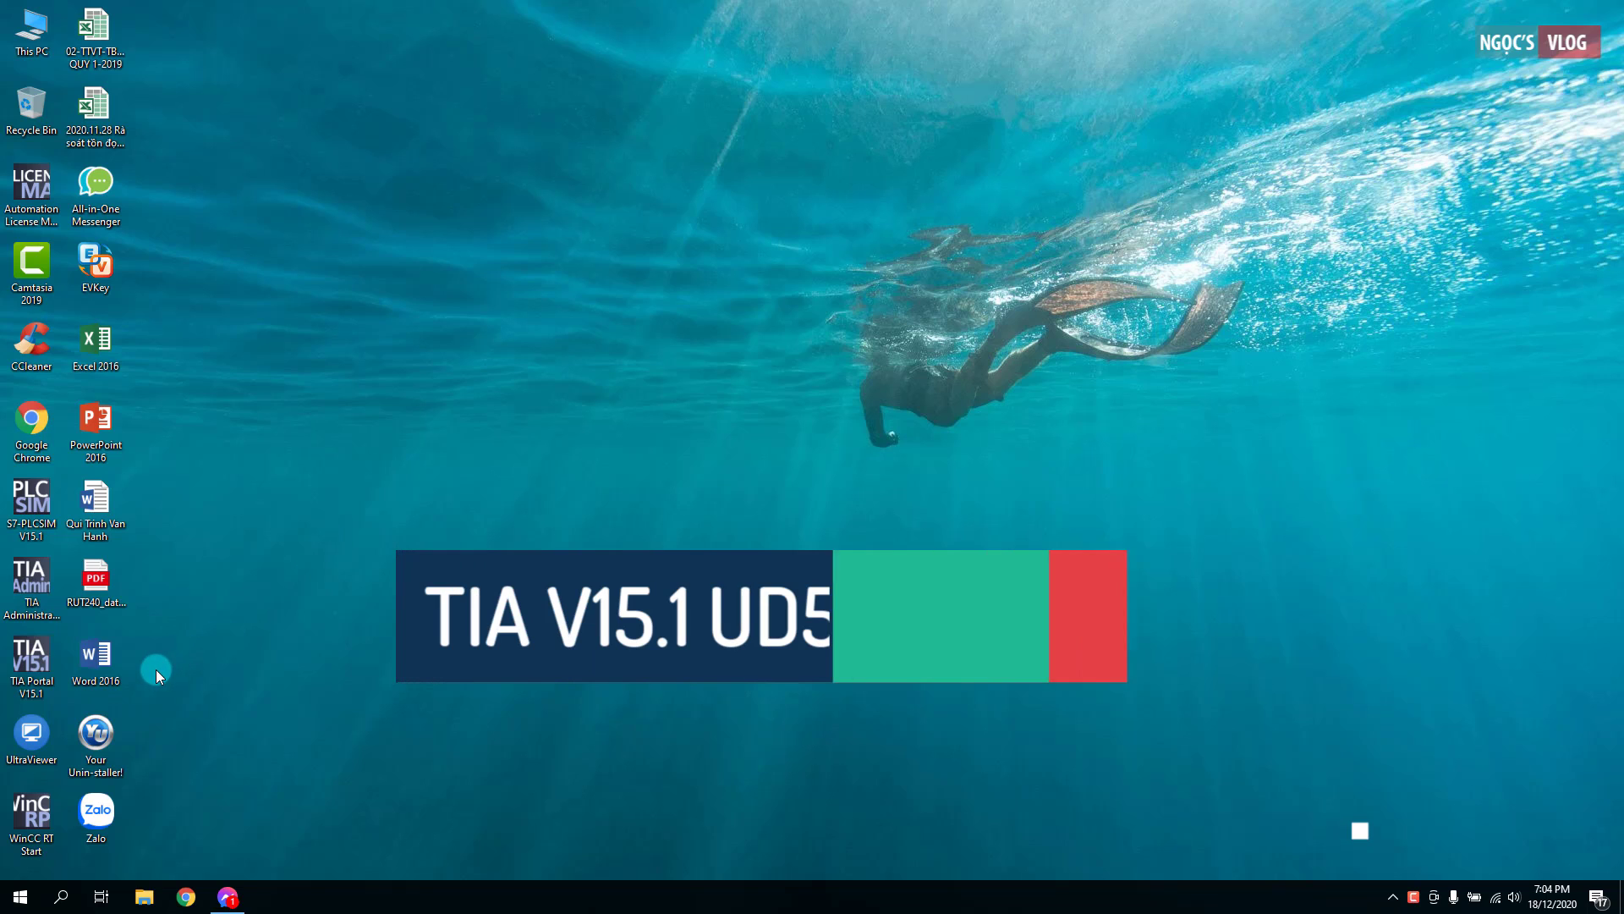
# Step: Open the context menu of the TIA Portal V15.1 desktop shortcut
pyautogui.rightClick(48, 656)
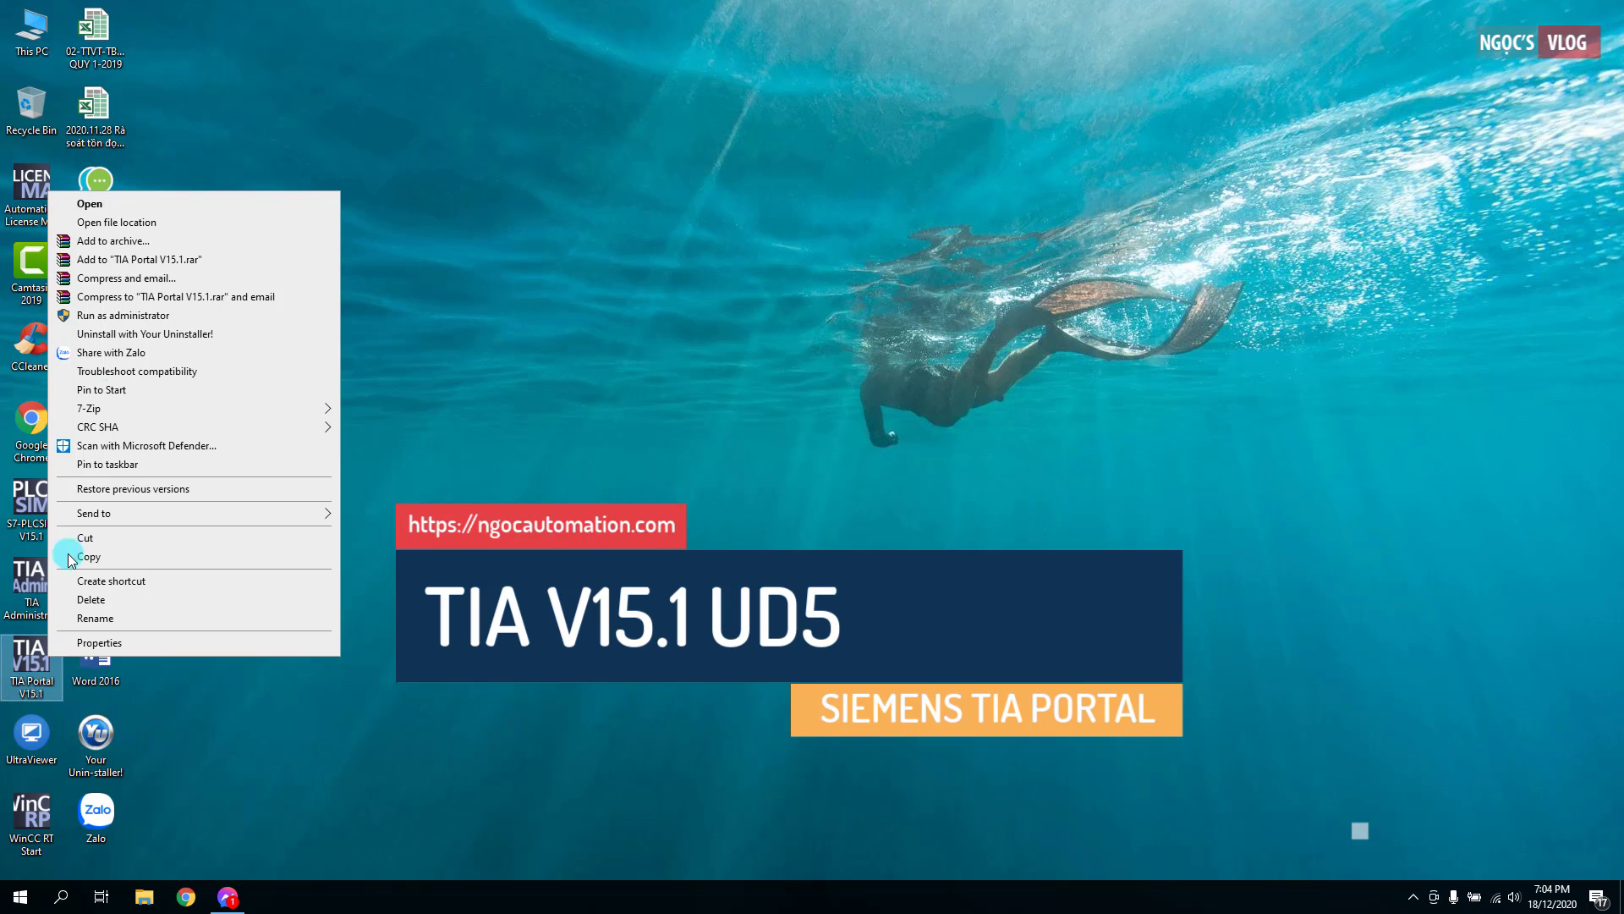
# Step: Launch TIA Portal V15.1, open Water_Filter_S71200_Tia_V151_Pro from Recently used, and enter project view
pyautogui.click(89, 203)
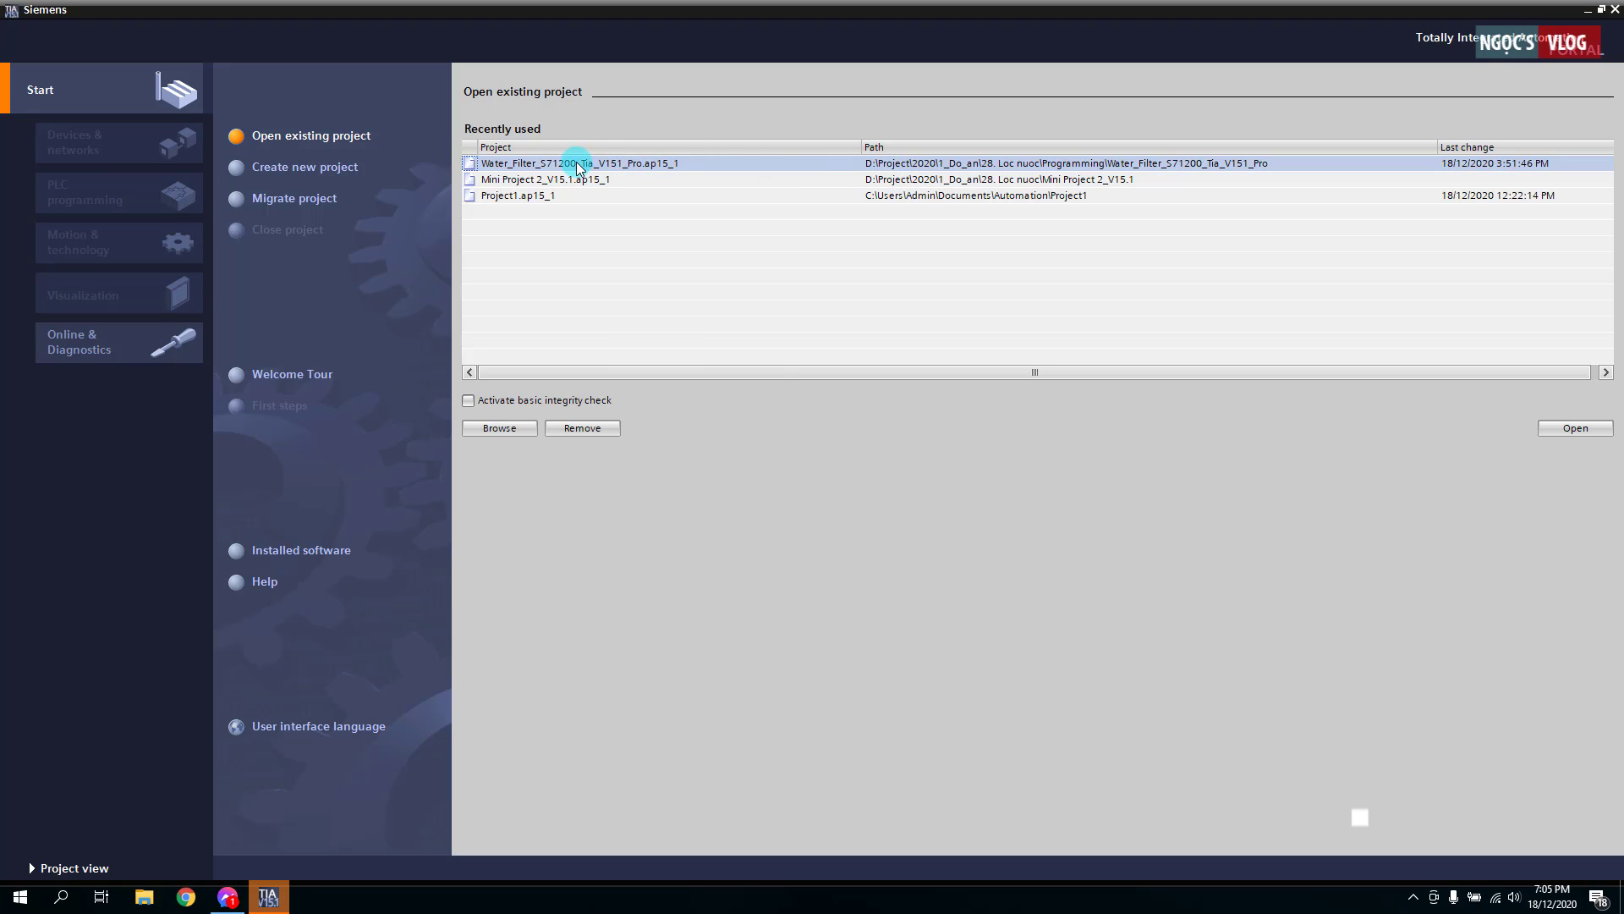
pyautogui.click(1580, 428)
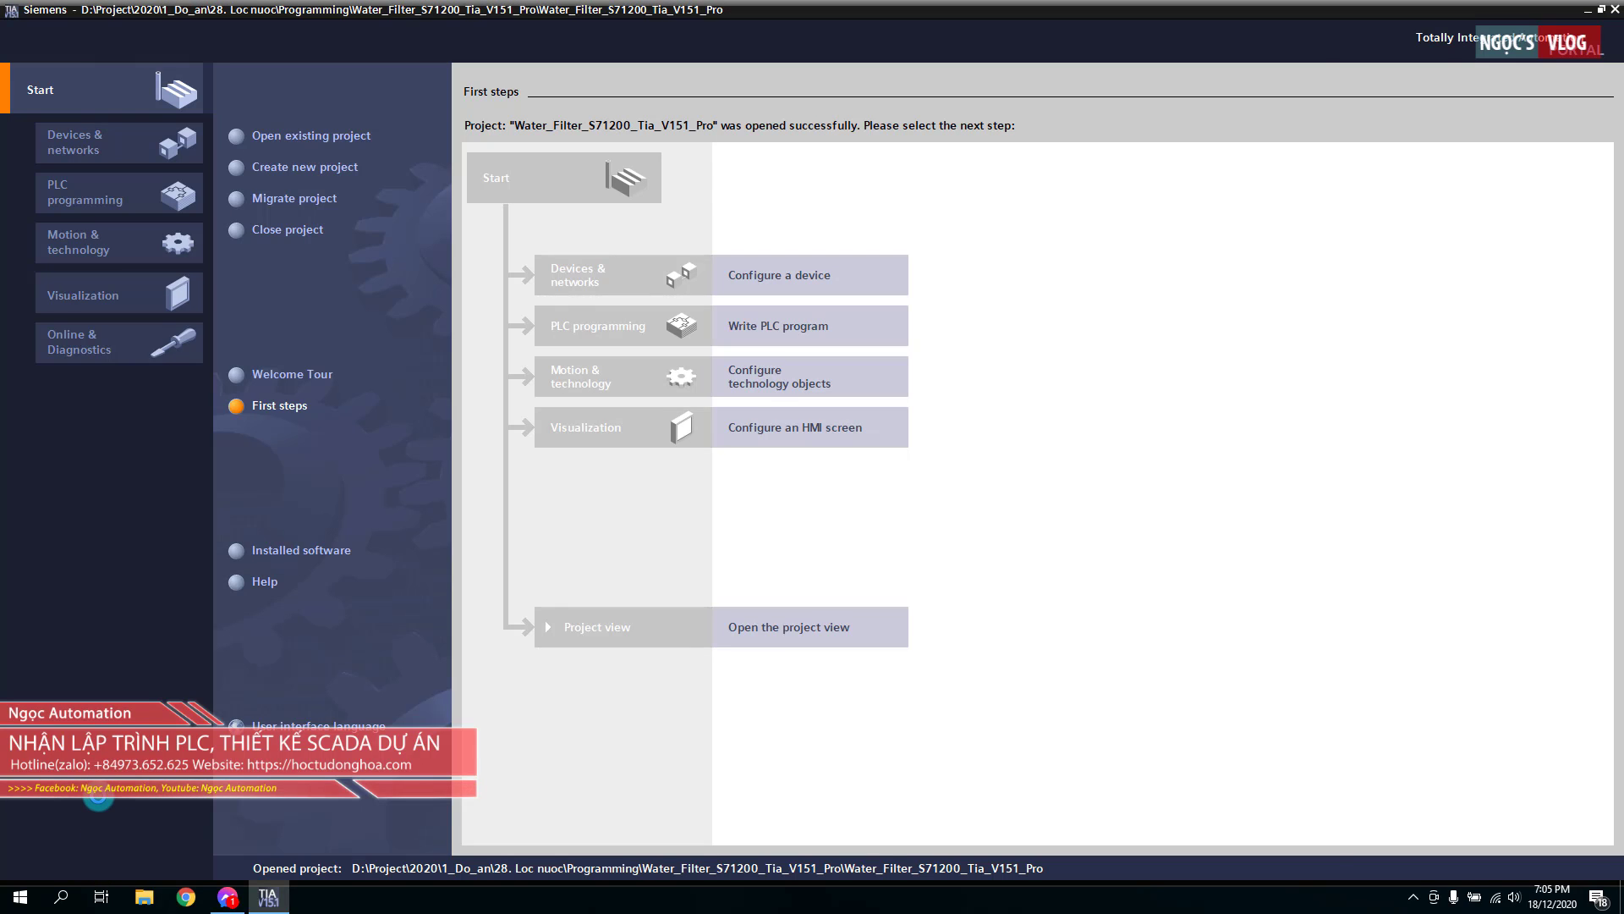
pyautogui.click(98, 795)
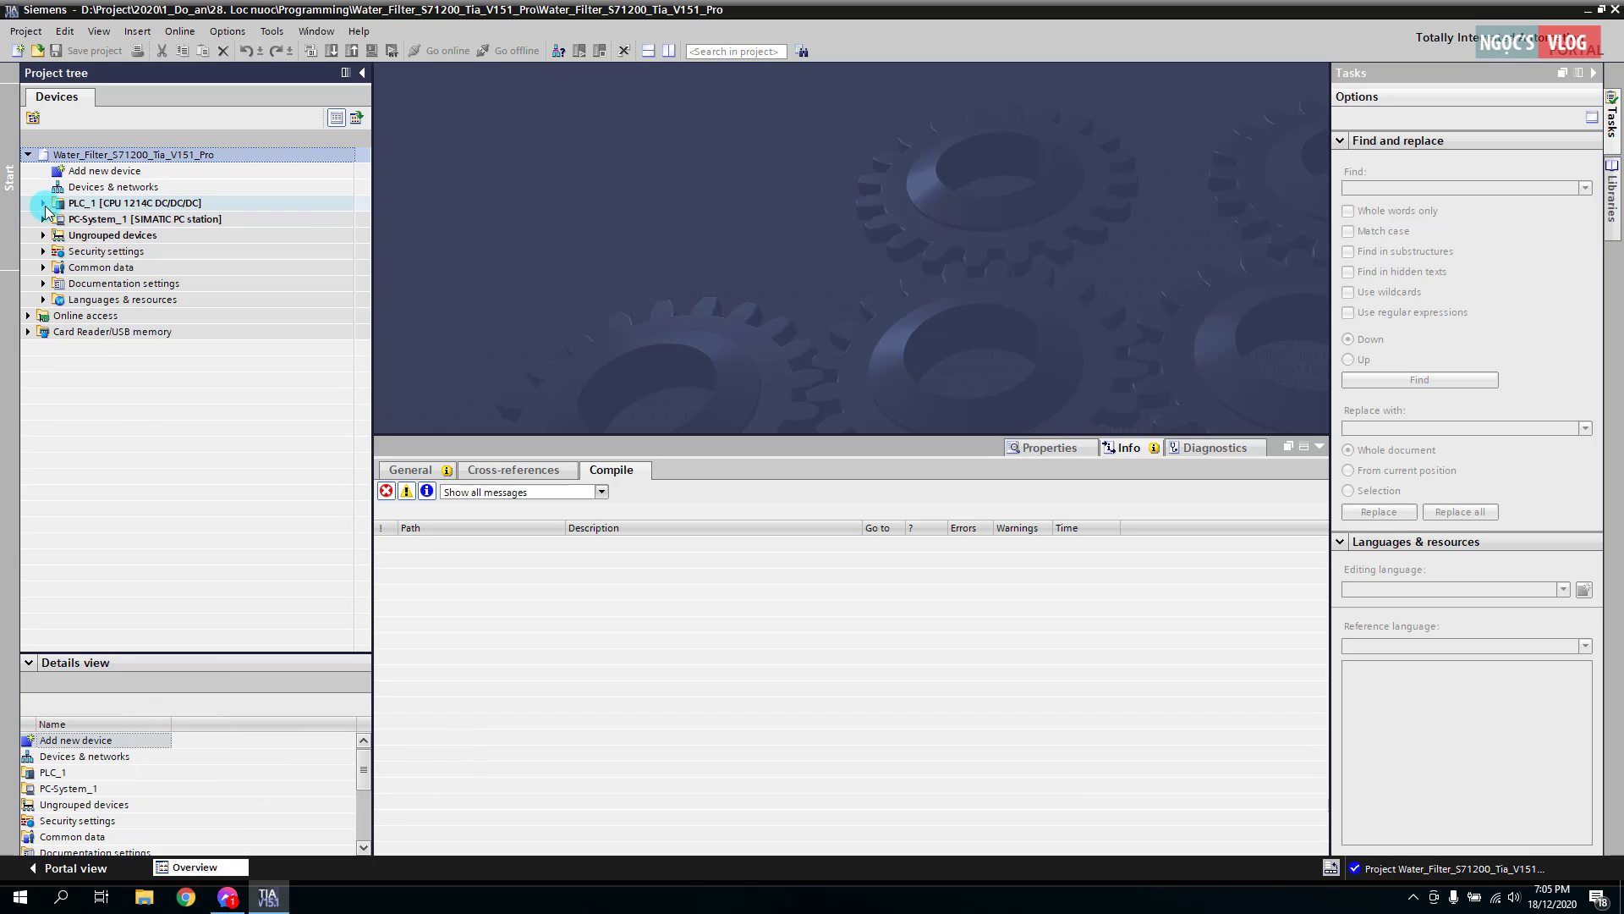
# Step: Expand PLC_1 > Program blocks and open Main [OB1] in the program editor
pyautogui.click(43, 203)
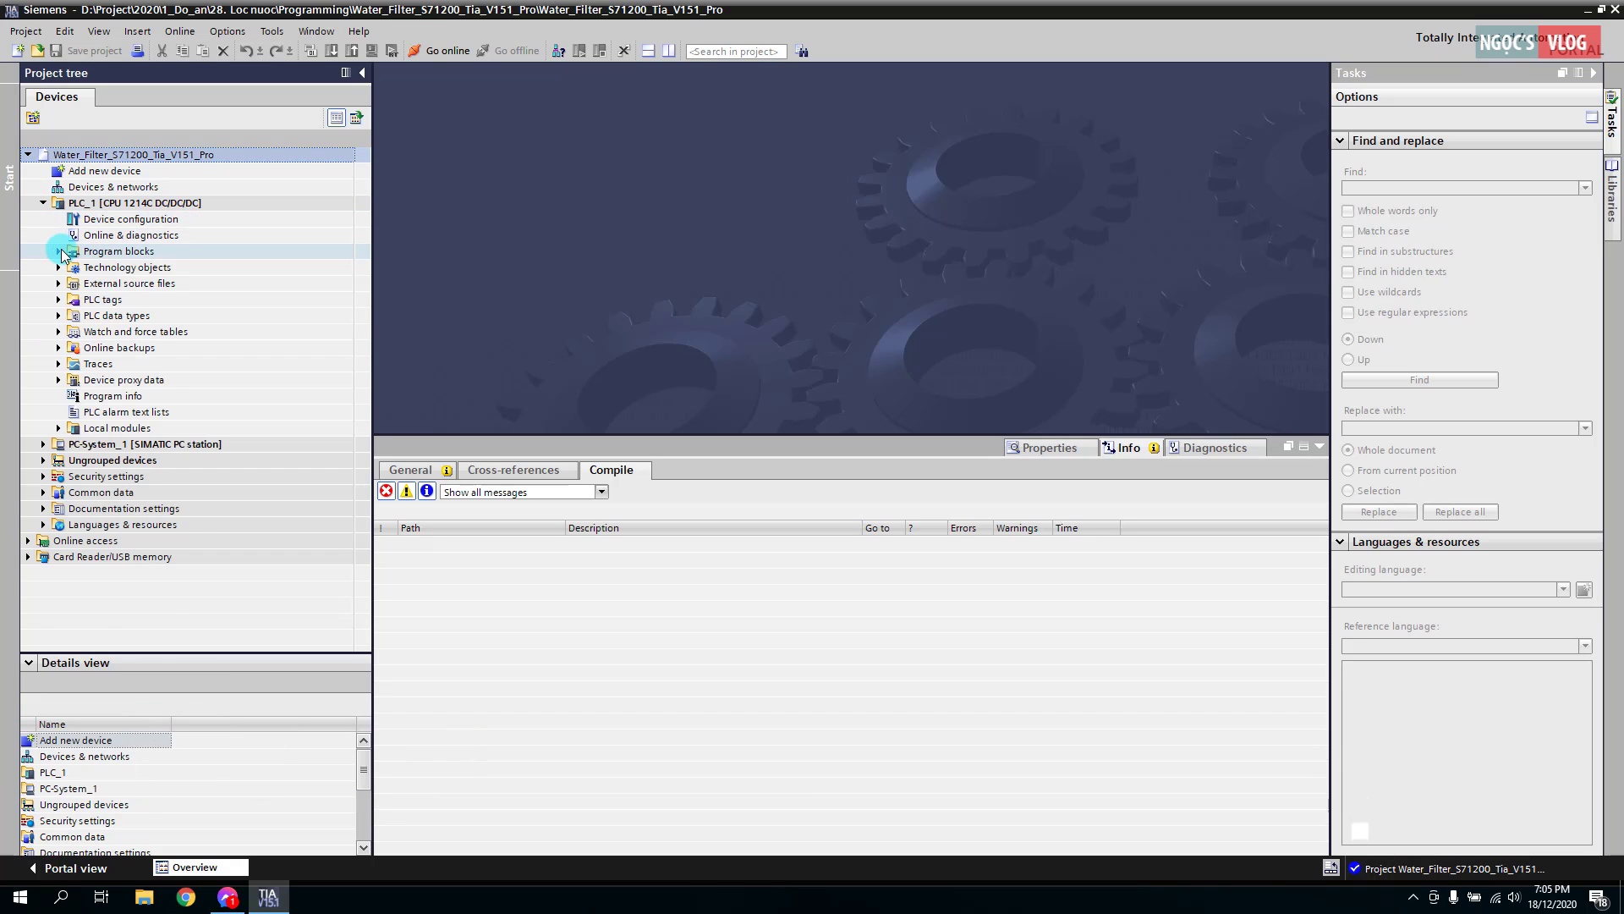
pyautogui.click(59, 251)
pyautogui.rightClick(135, 285)
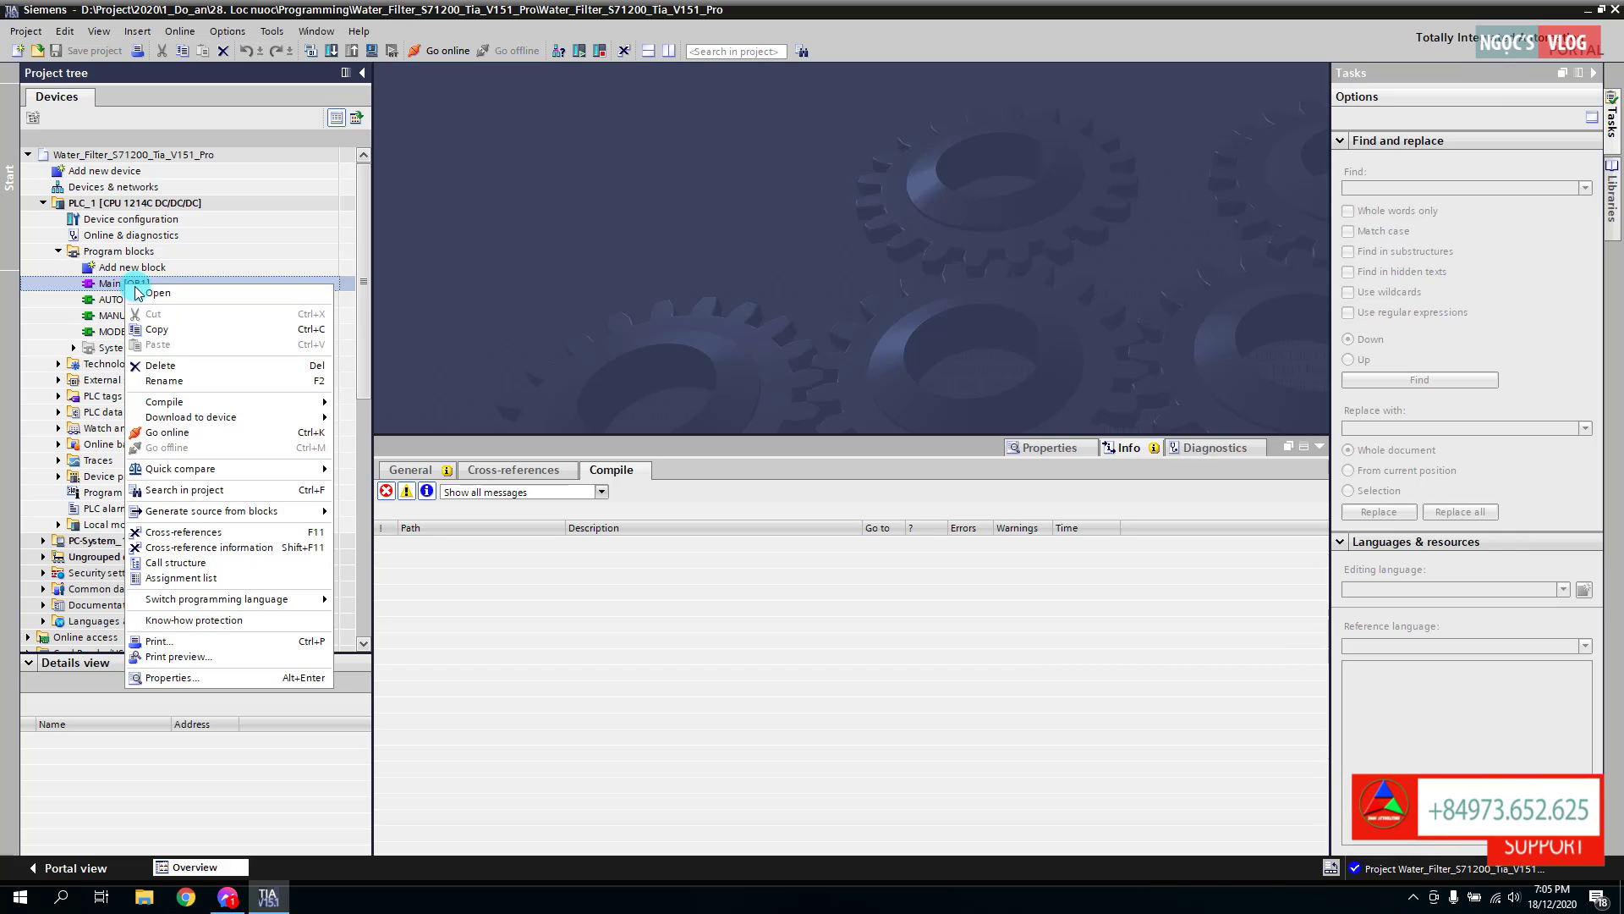
pyautogui.click(149, 292)
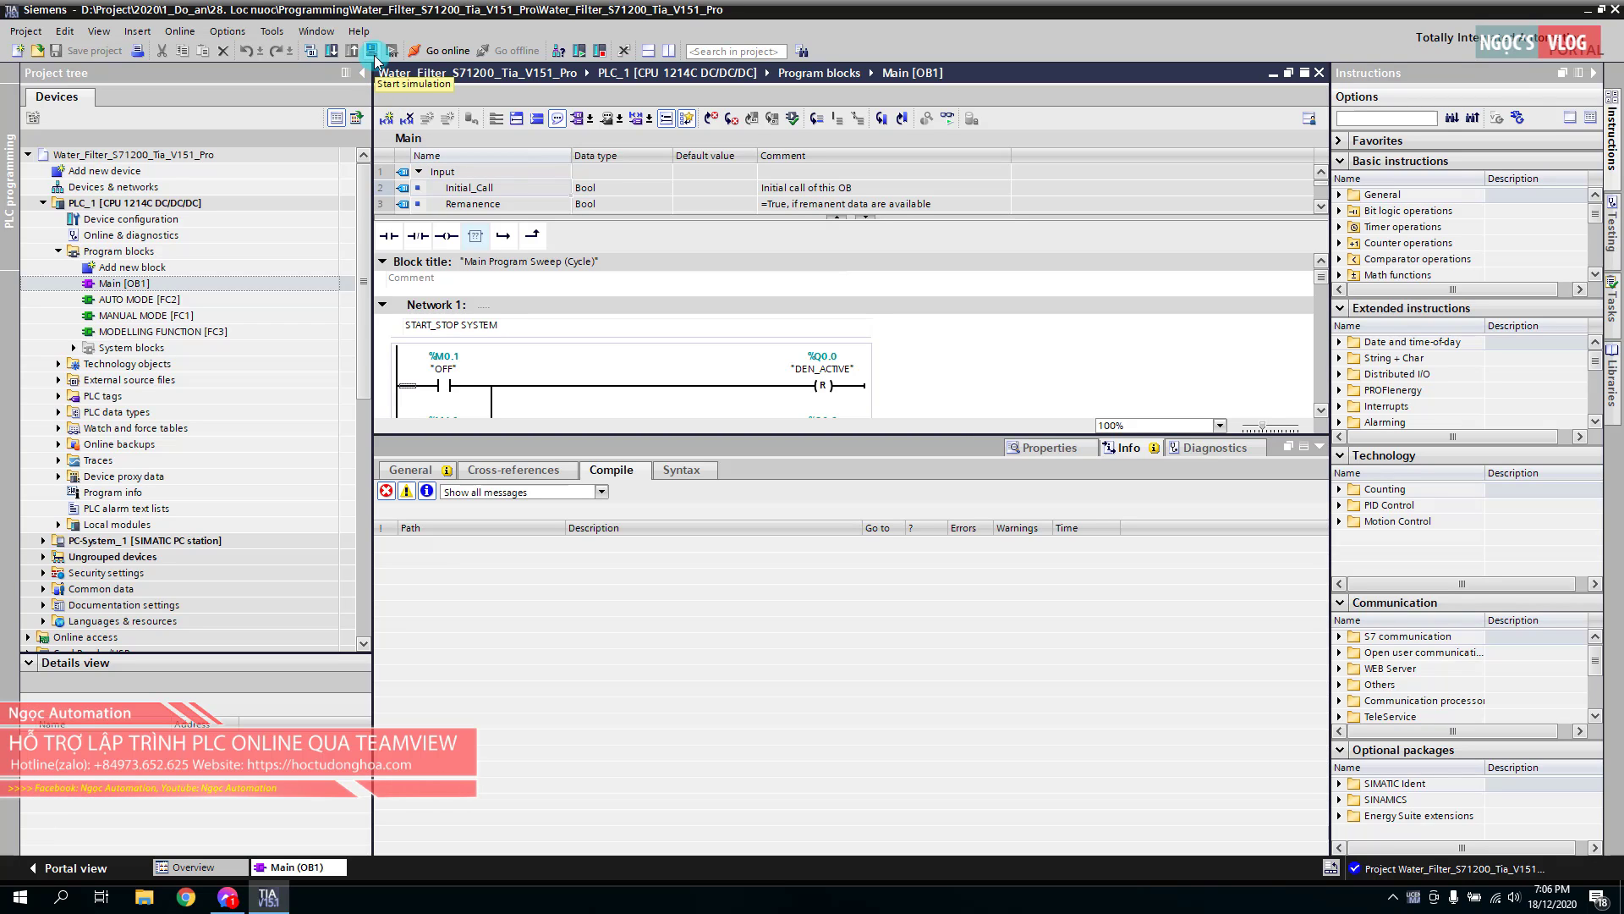
# Step: Start the PLC simulation for PLC_1 and move the PLCSIM window aside
pyautogui.click(372, 51)
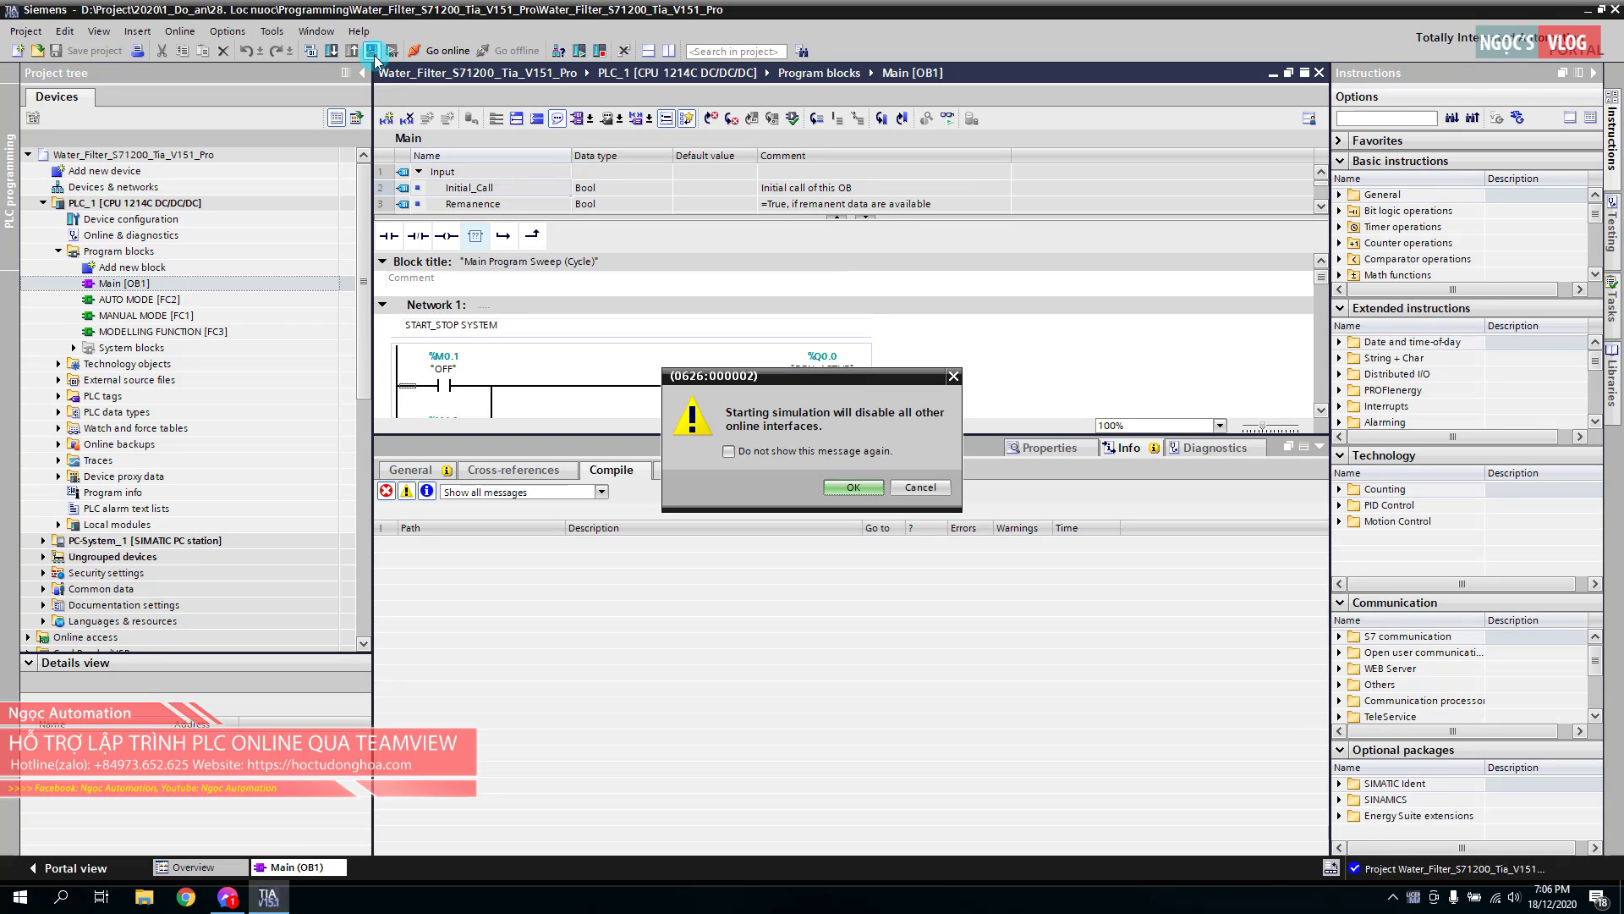
pyautogui.click(853, 488)
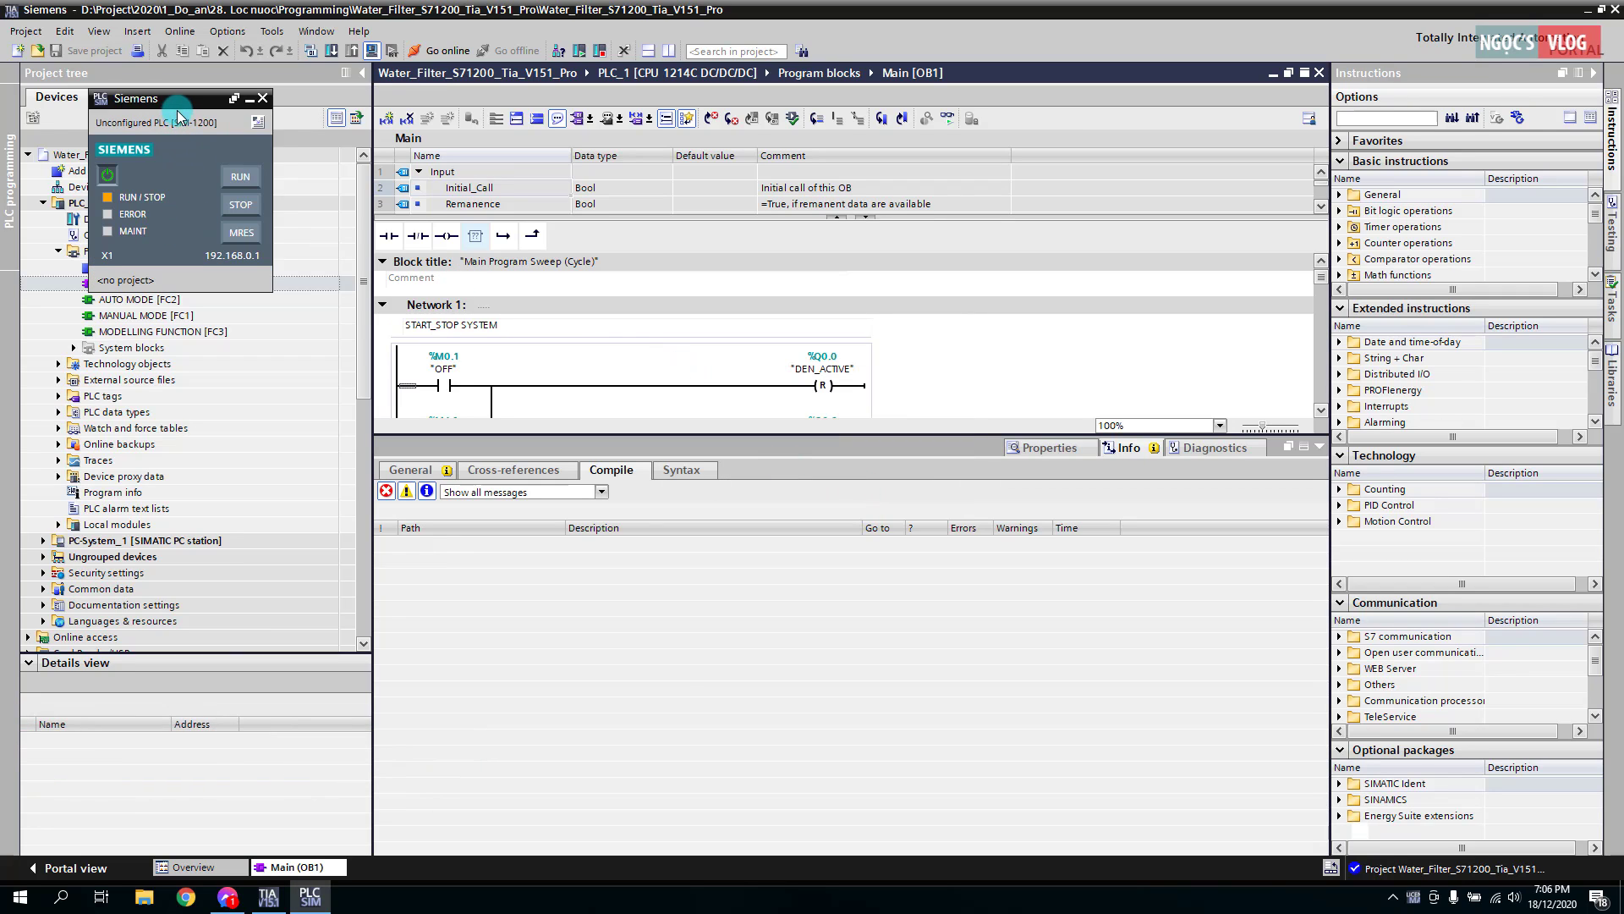
pyautogui.moveTo(179, 112); pyautogui.dragTo(383, 149)
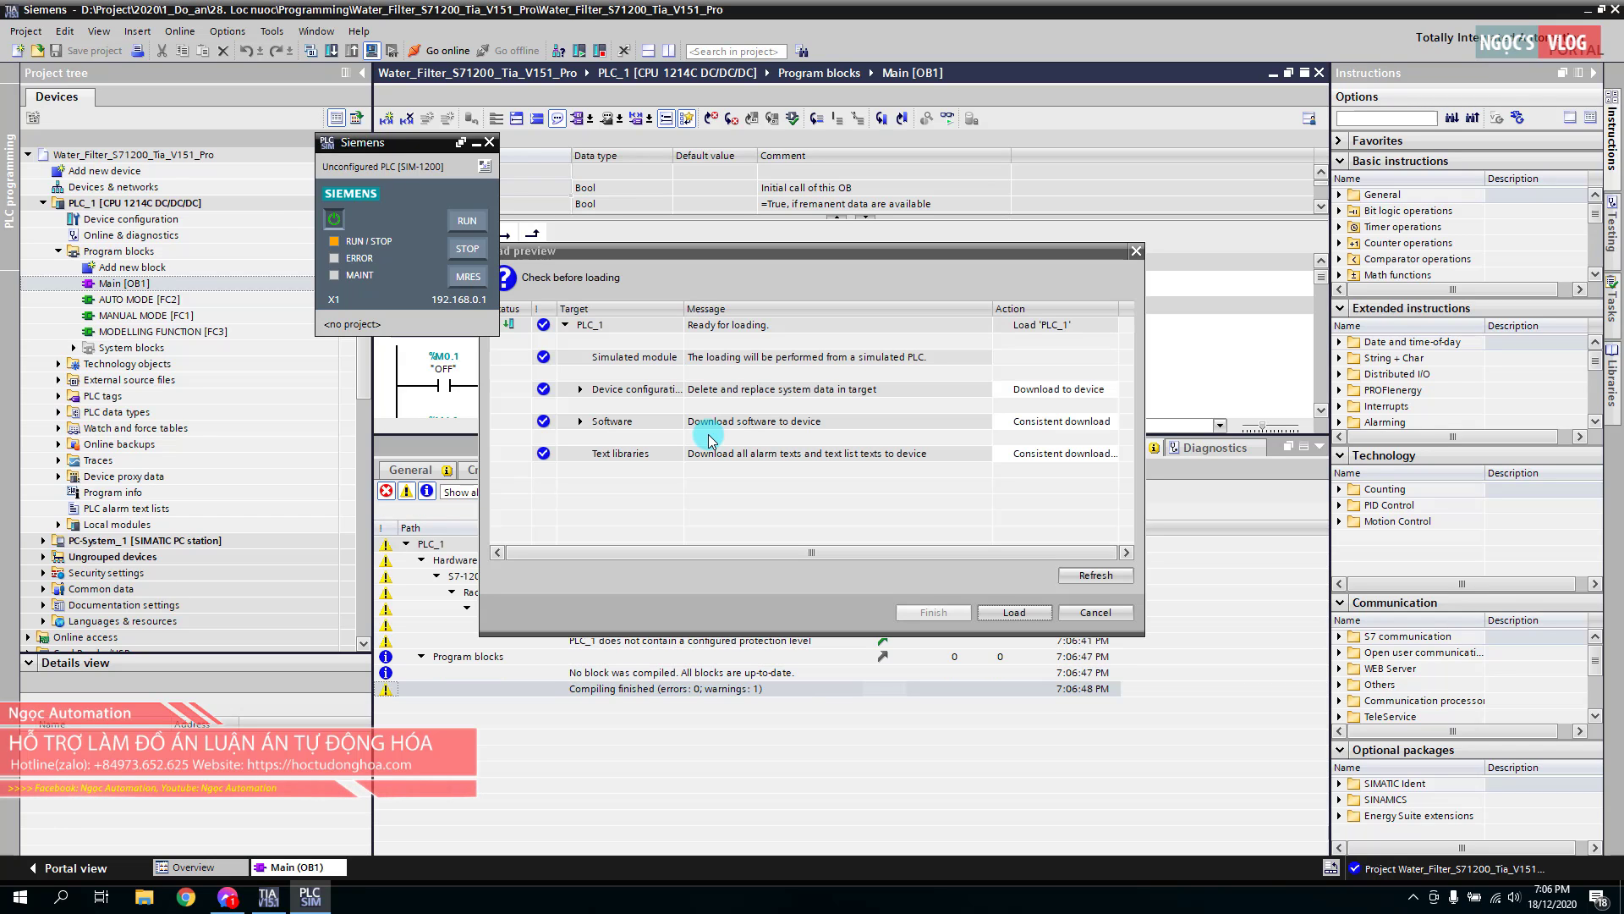
# Step: Download PLC_1 to the simulated PLC with 'Start module' chosen, then hide PLCSIM
pyautogui.click(1013, 610)
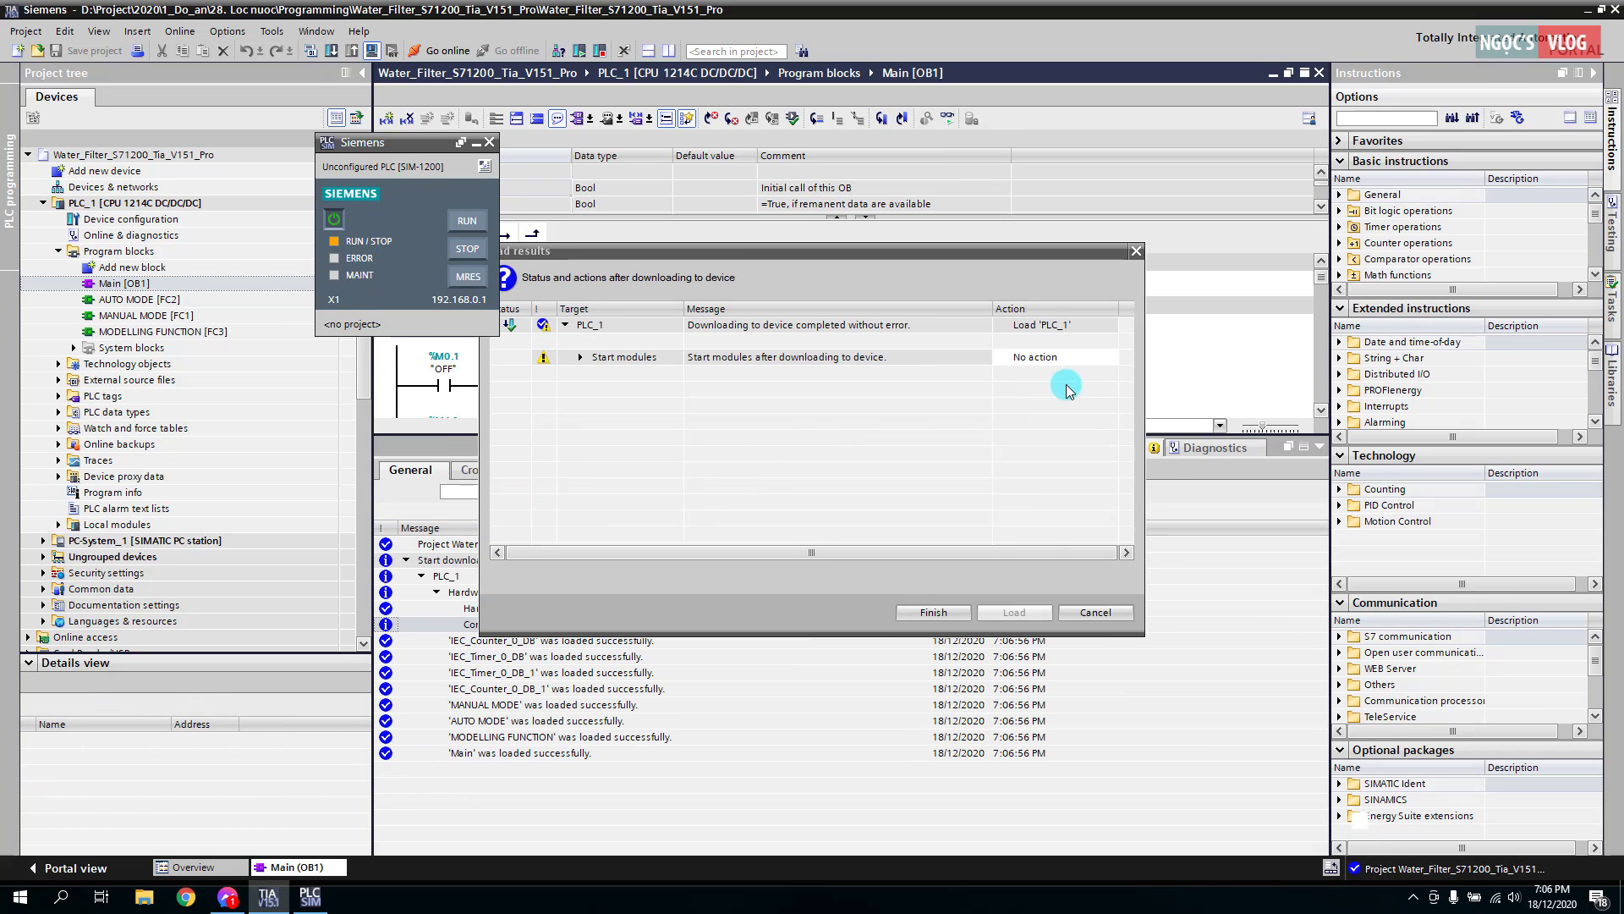
pyautogui.click(1068, 365)
pyautogui.click(1068, 363)
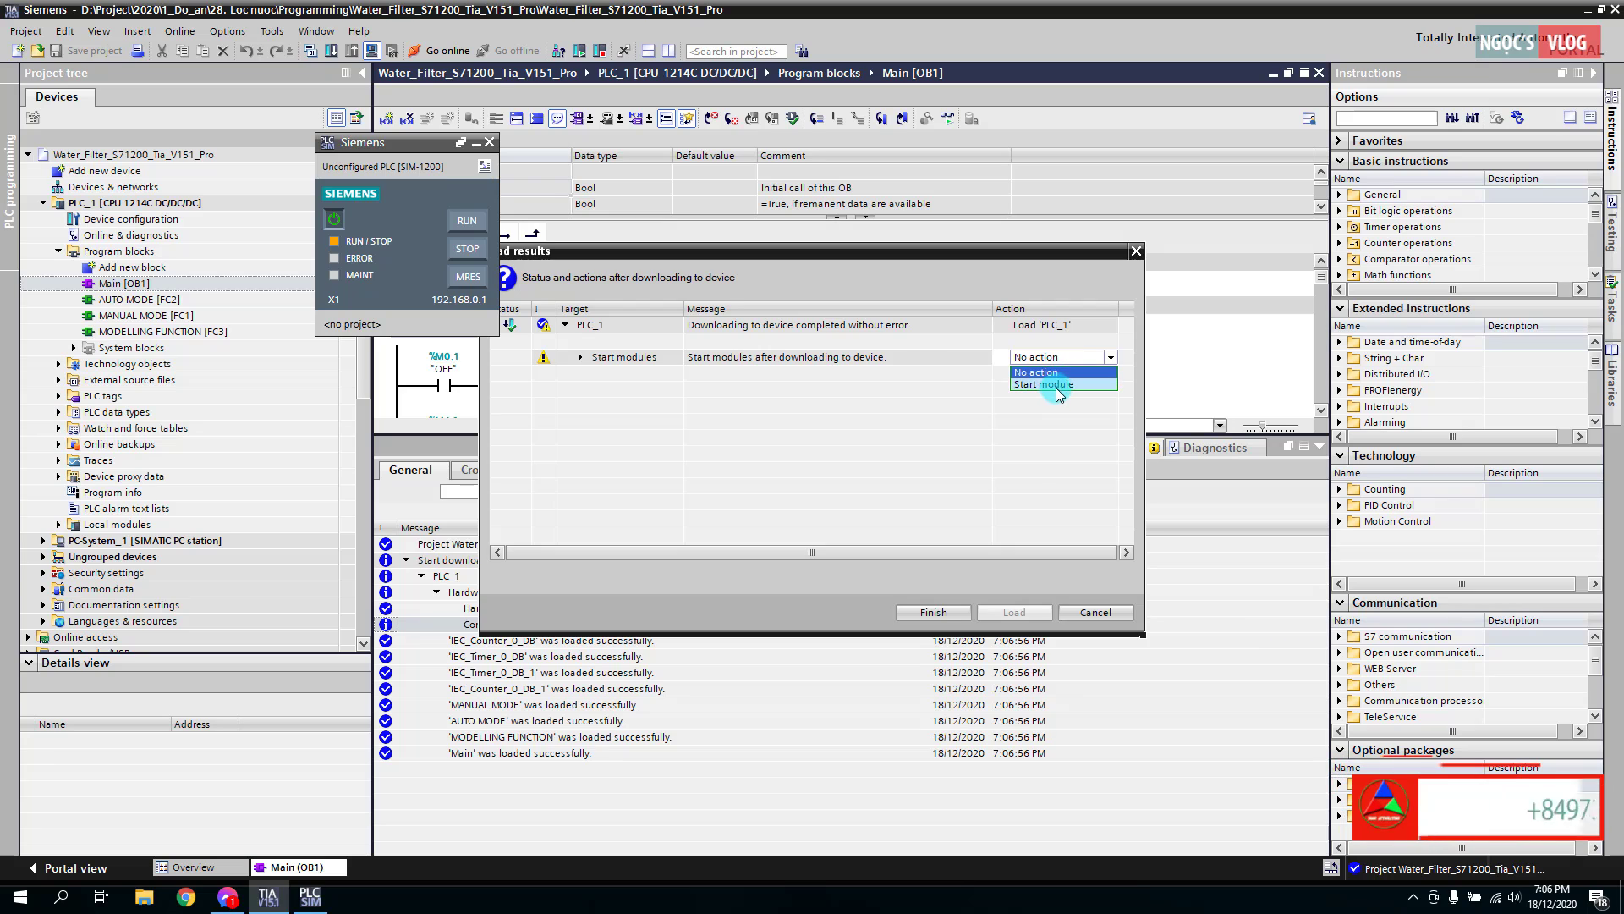
pyautogui.click(1058, 394)
pyautogui.click(922, 611)
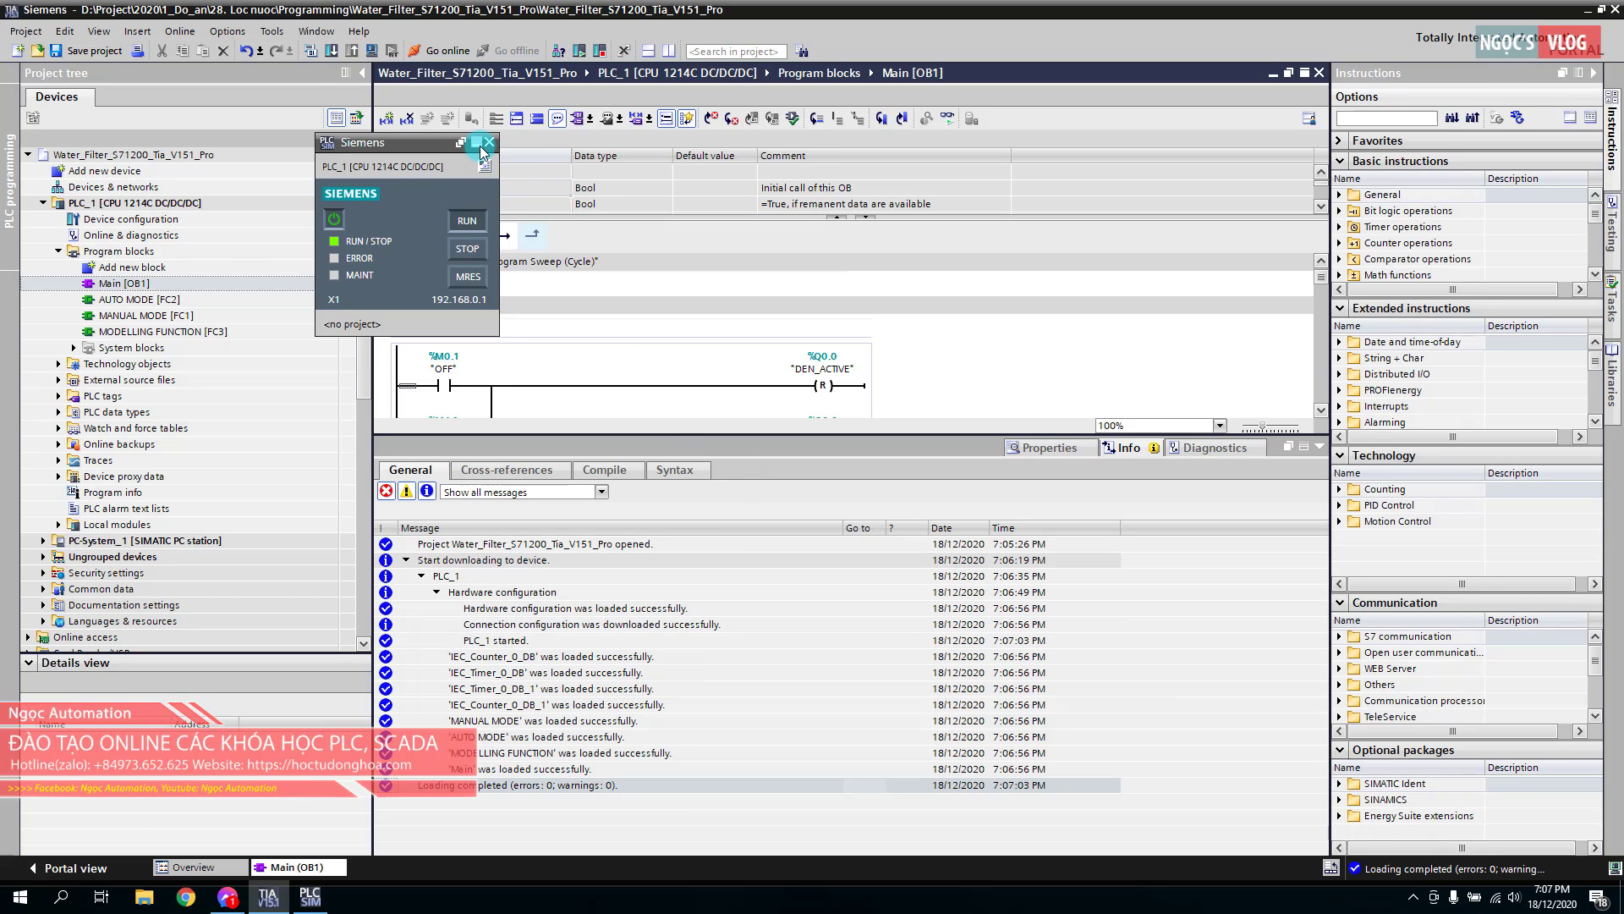
pyautogui.click(479, 144)
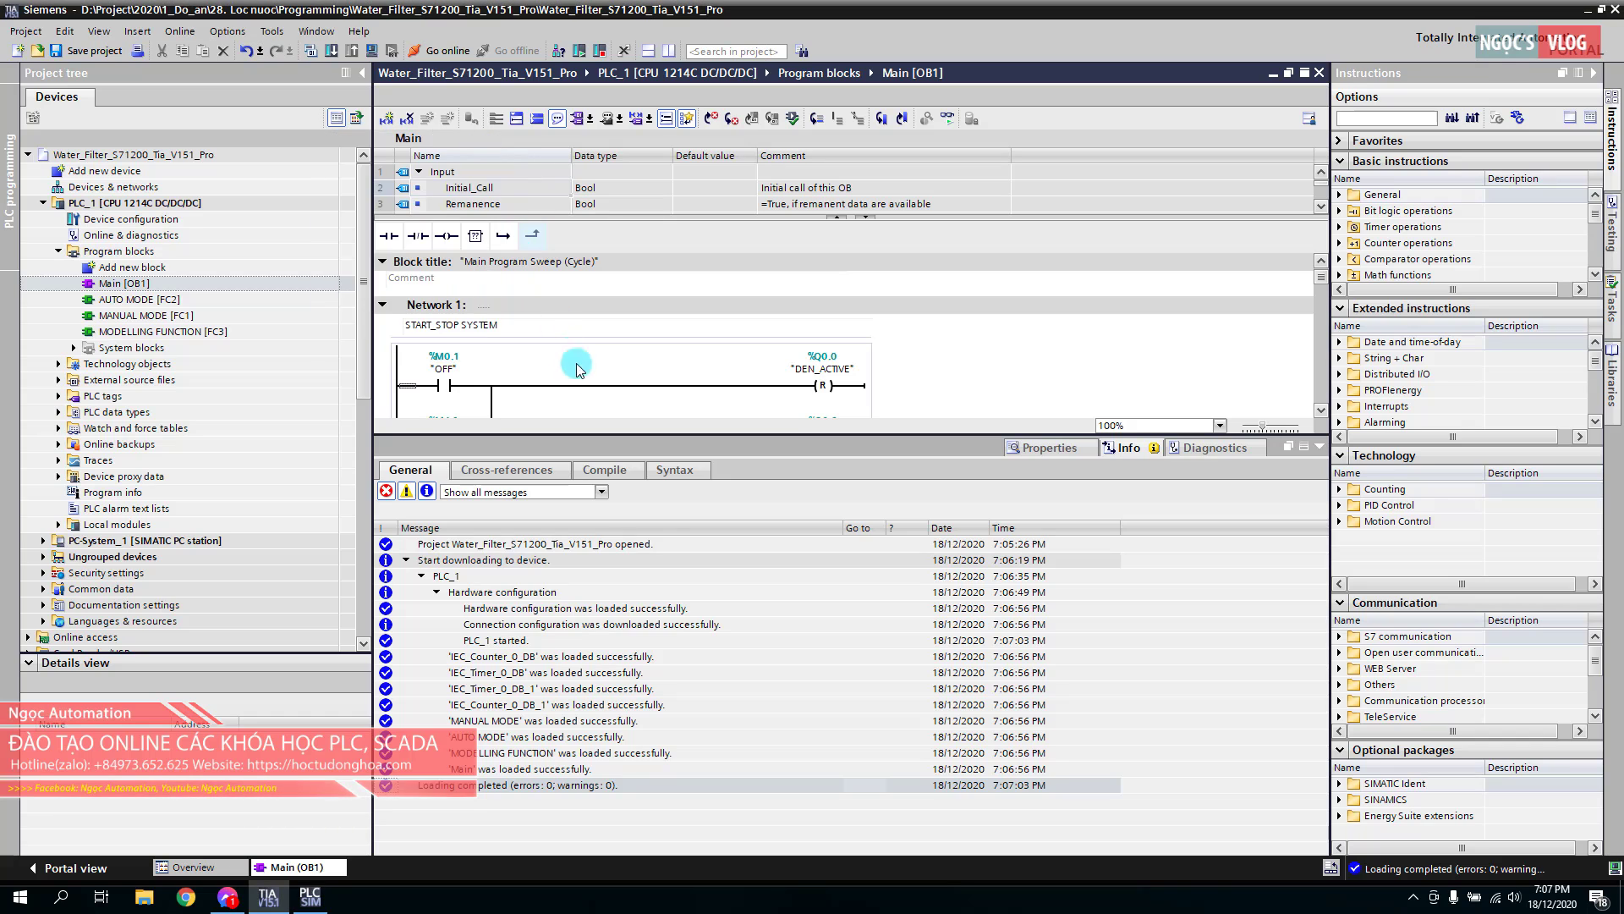
# Step: Expand PC-System_1 > HMI_RT_1 > Screens in the project tree and open Screen_1
pyautogui.moveTo(364, 284); pyautogui.dragTo(364, 433)
pyautogui.click(145, 219)
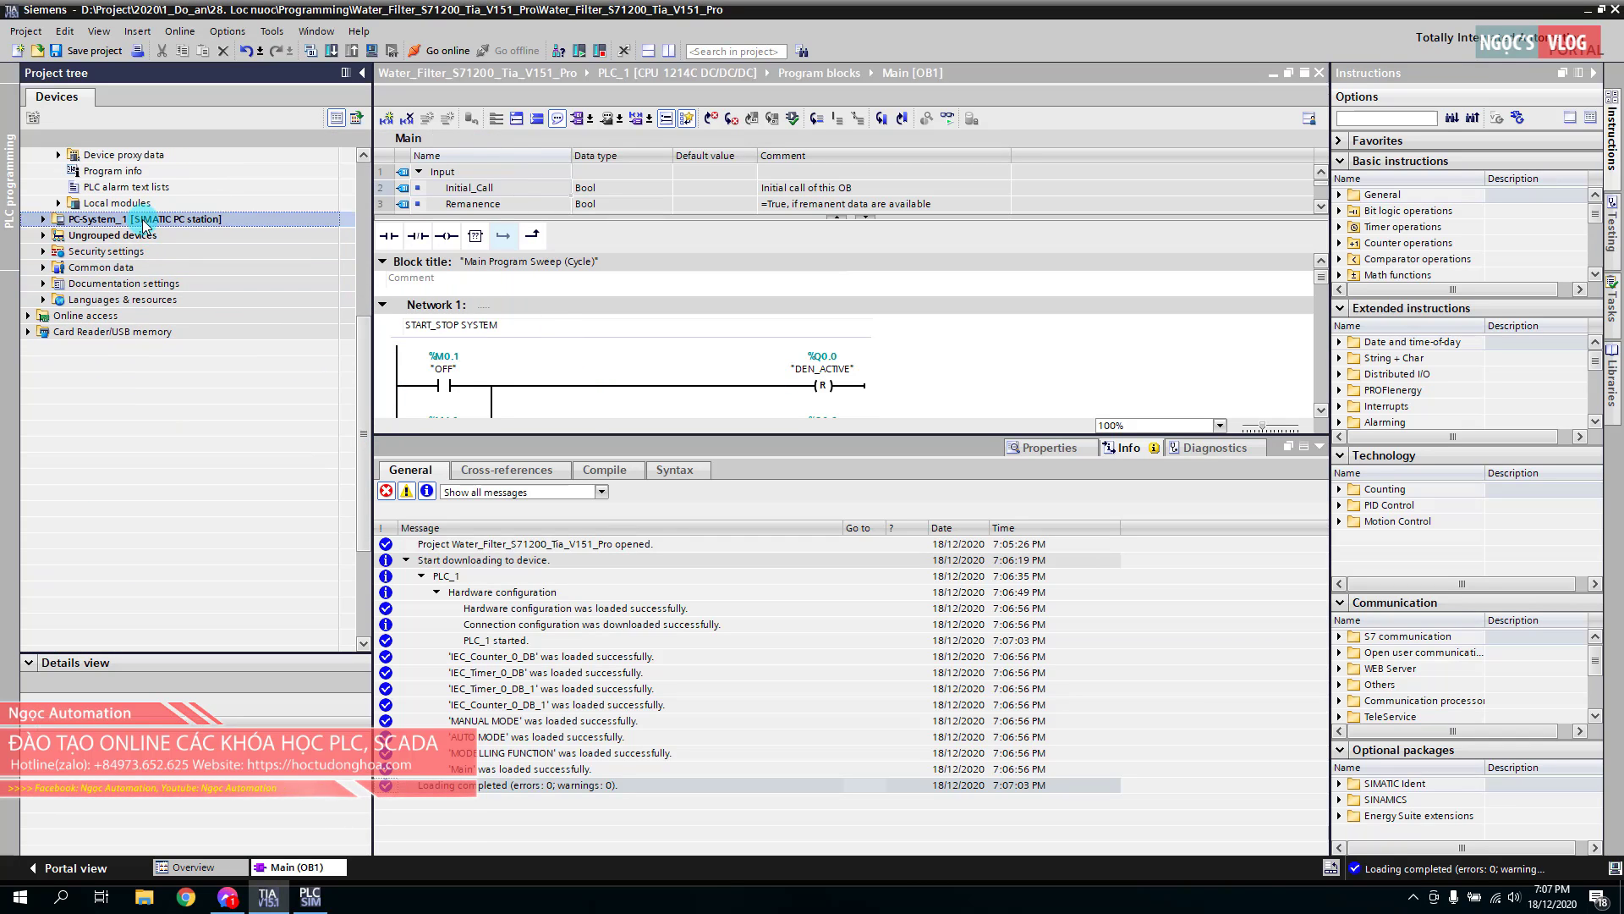
pyautogui.click(44, 220)
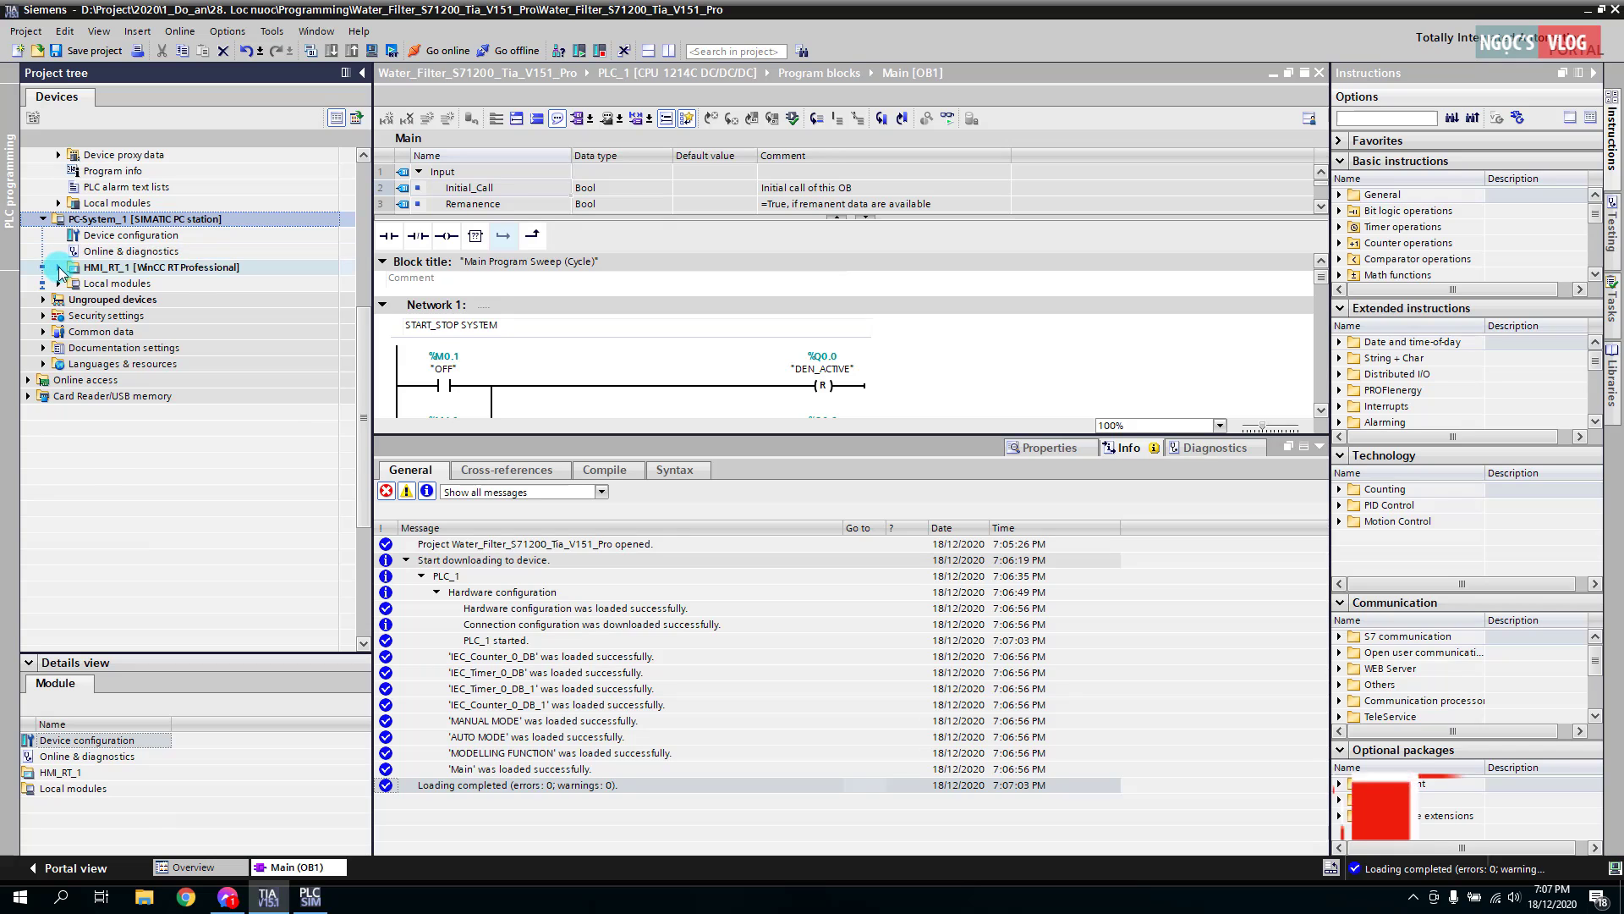
pyautogui.click(59, 268)
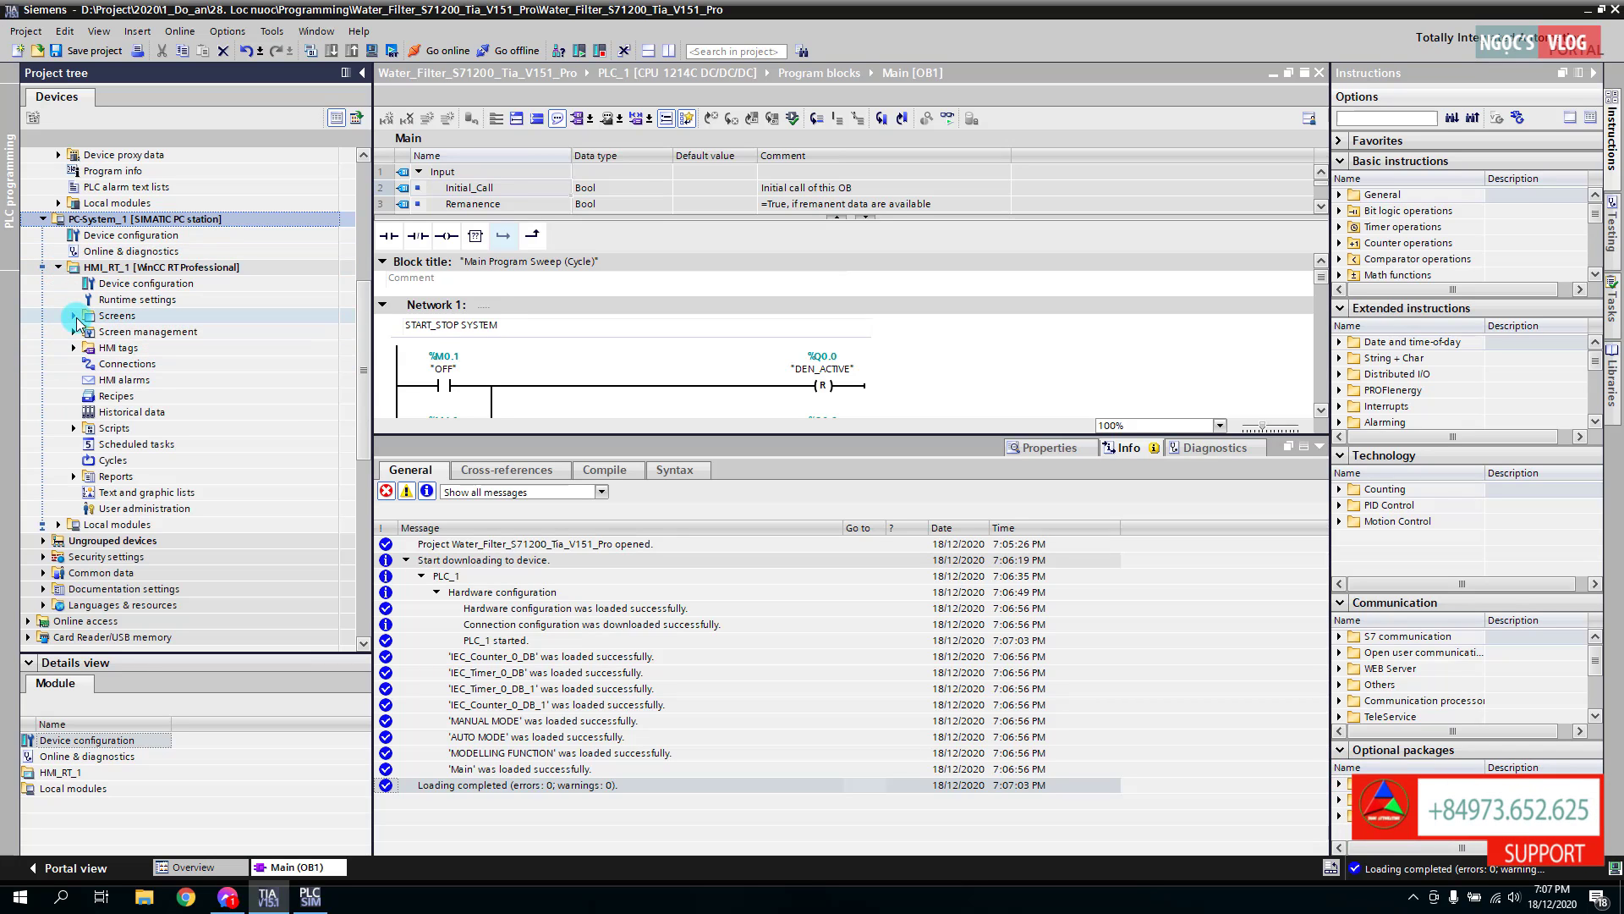
pyautogui.click(74, 315)
pyautogui.click(134, 348)
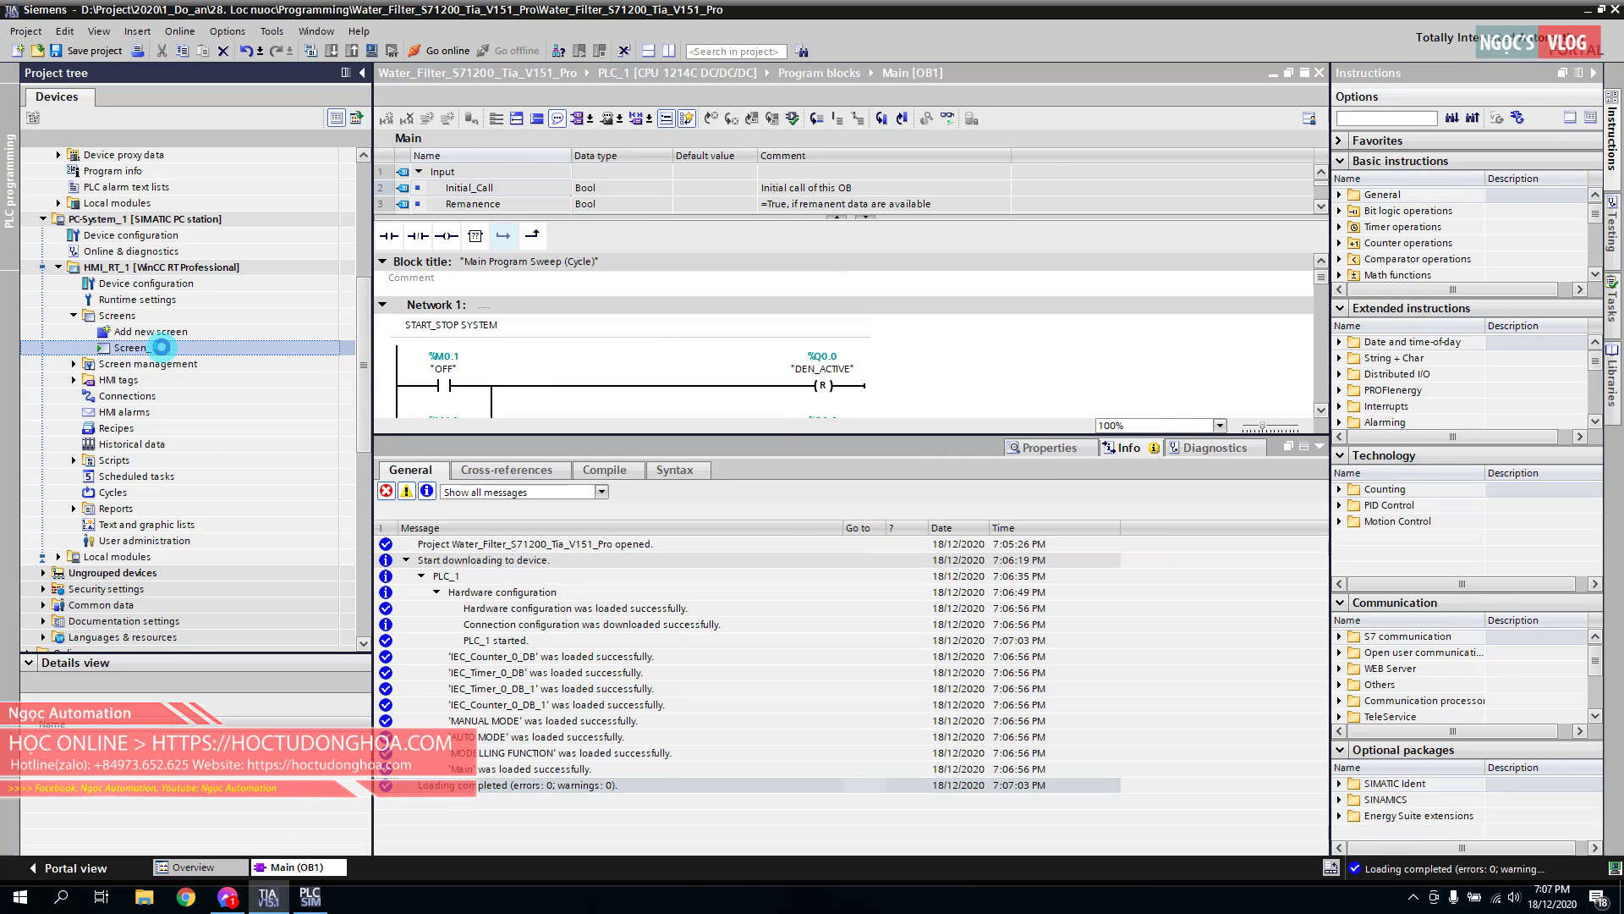
pyautogui.doubleClick(161, 347)
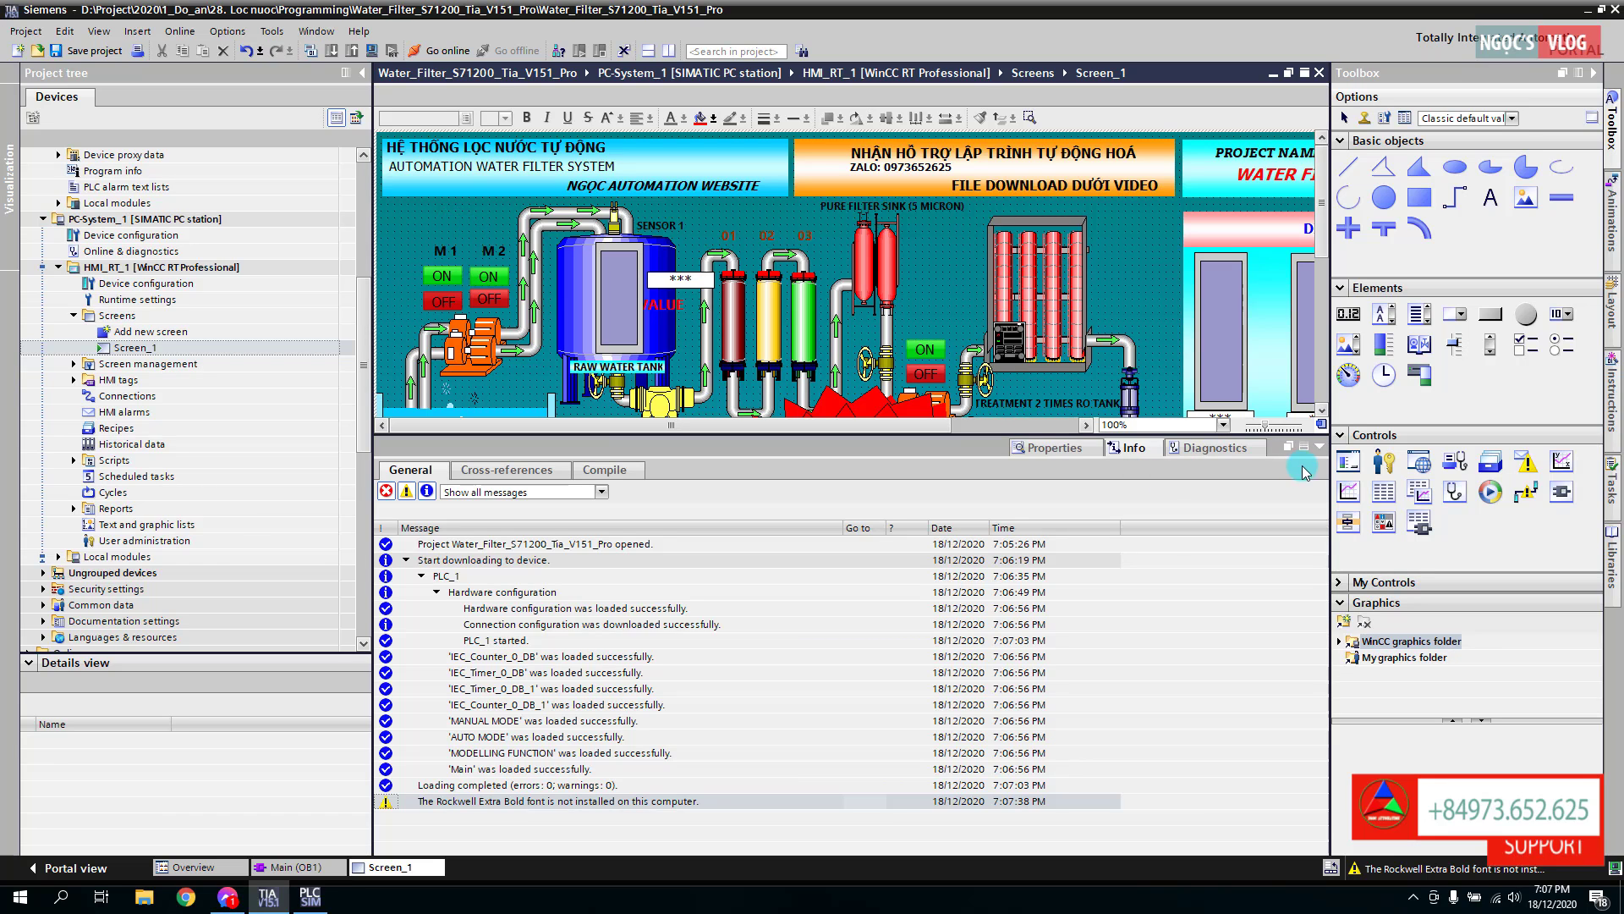
# Step: Collapse the inspector window and Toolbox task card so the whole water-filter screen shows
pyautogui.click(1319, 445)
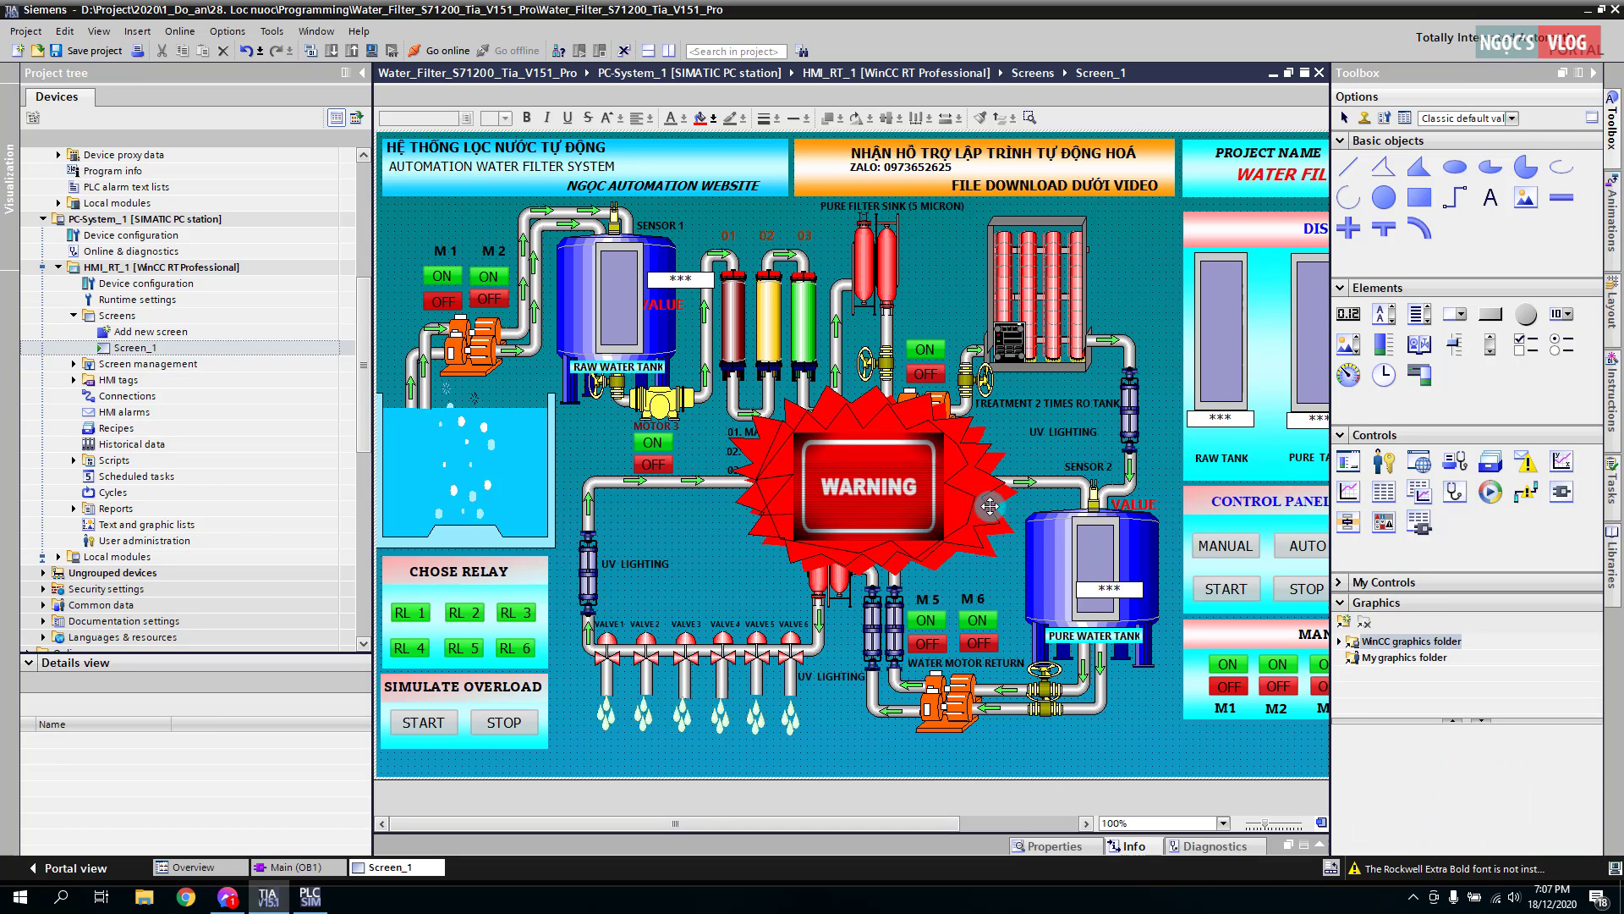
pyautogui.moveTo(679, 825); pyautogui.dragTo(895, 829)
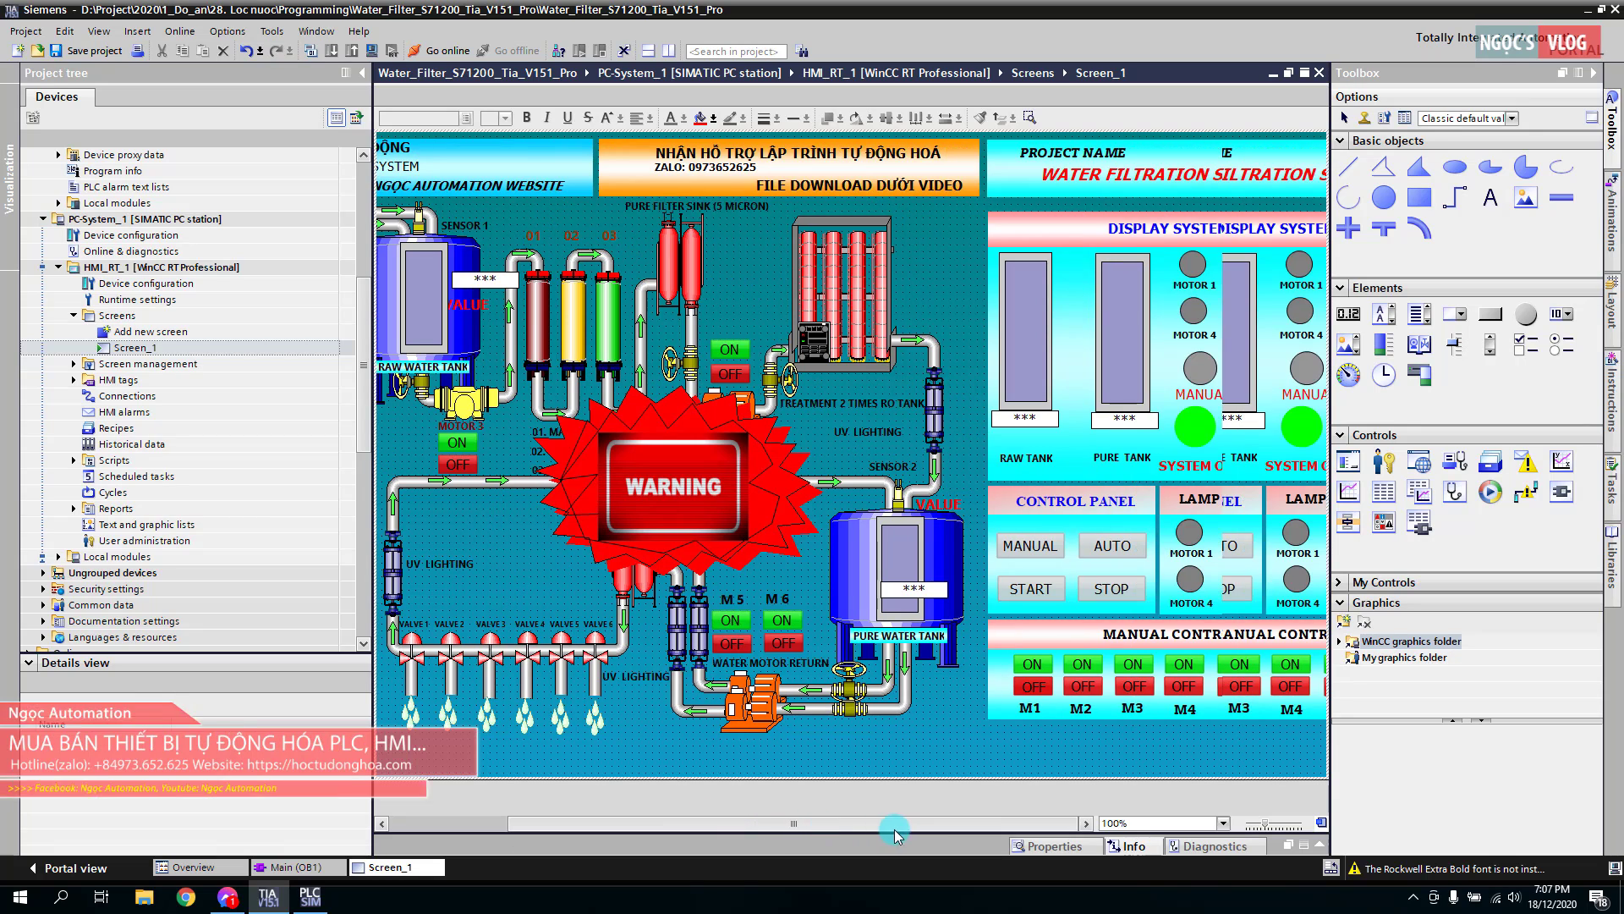
pyautogui.click(1594, 77)
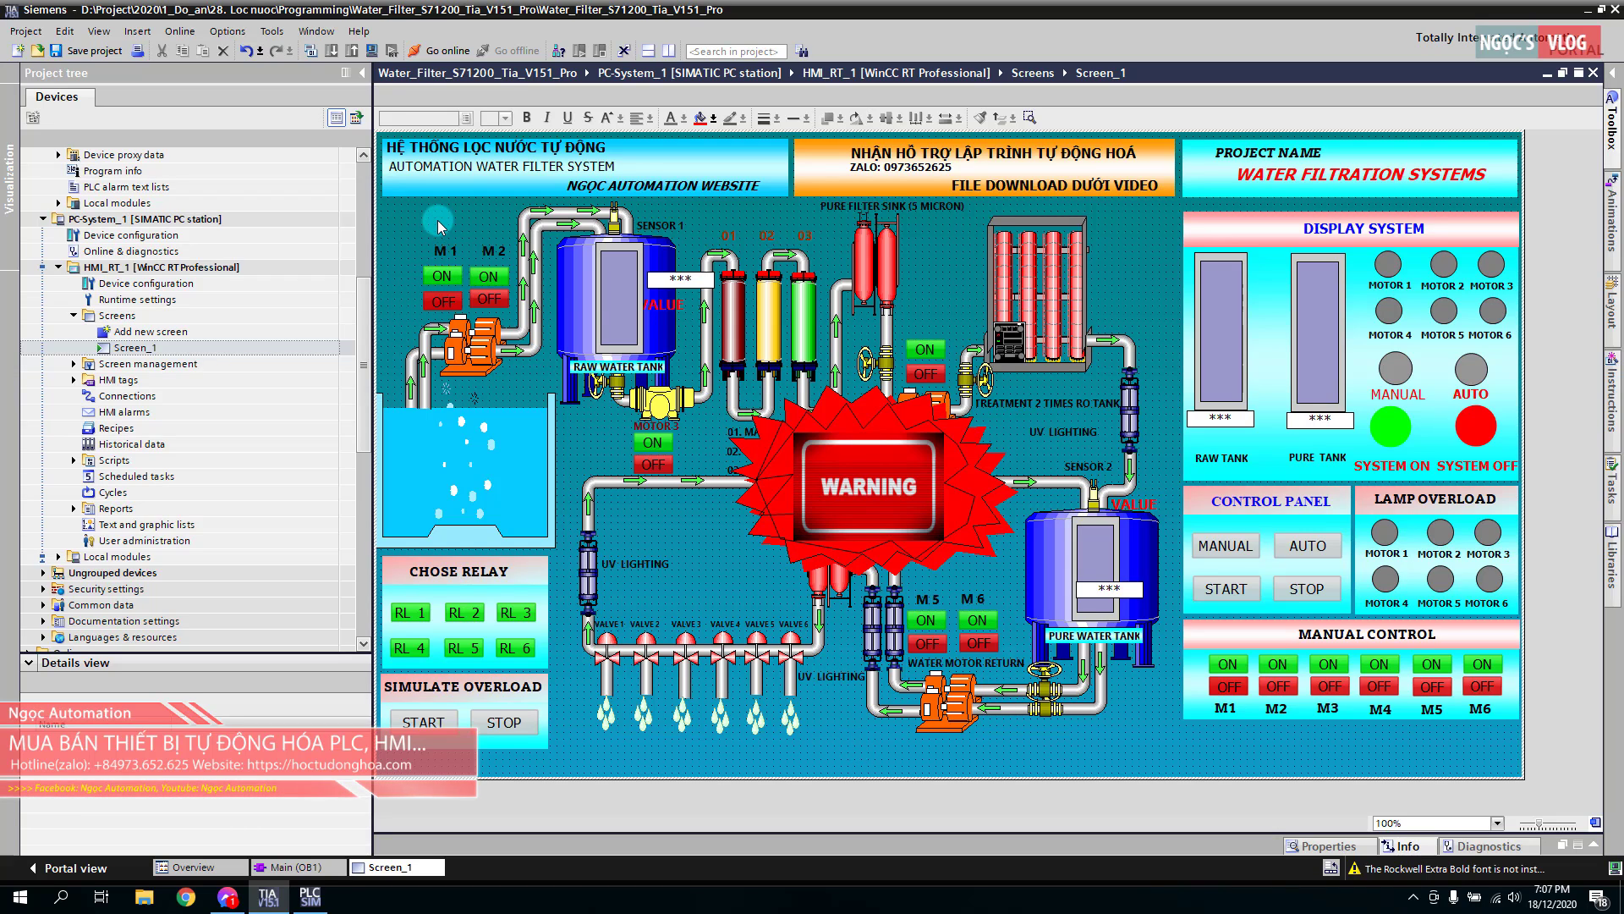
# Step: Compile HMI_RT_1 and start the runtime simulation with Screen_1
pyautogui.click(370, 52)
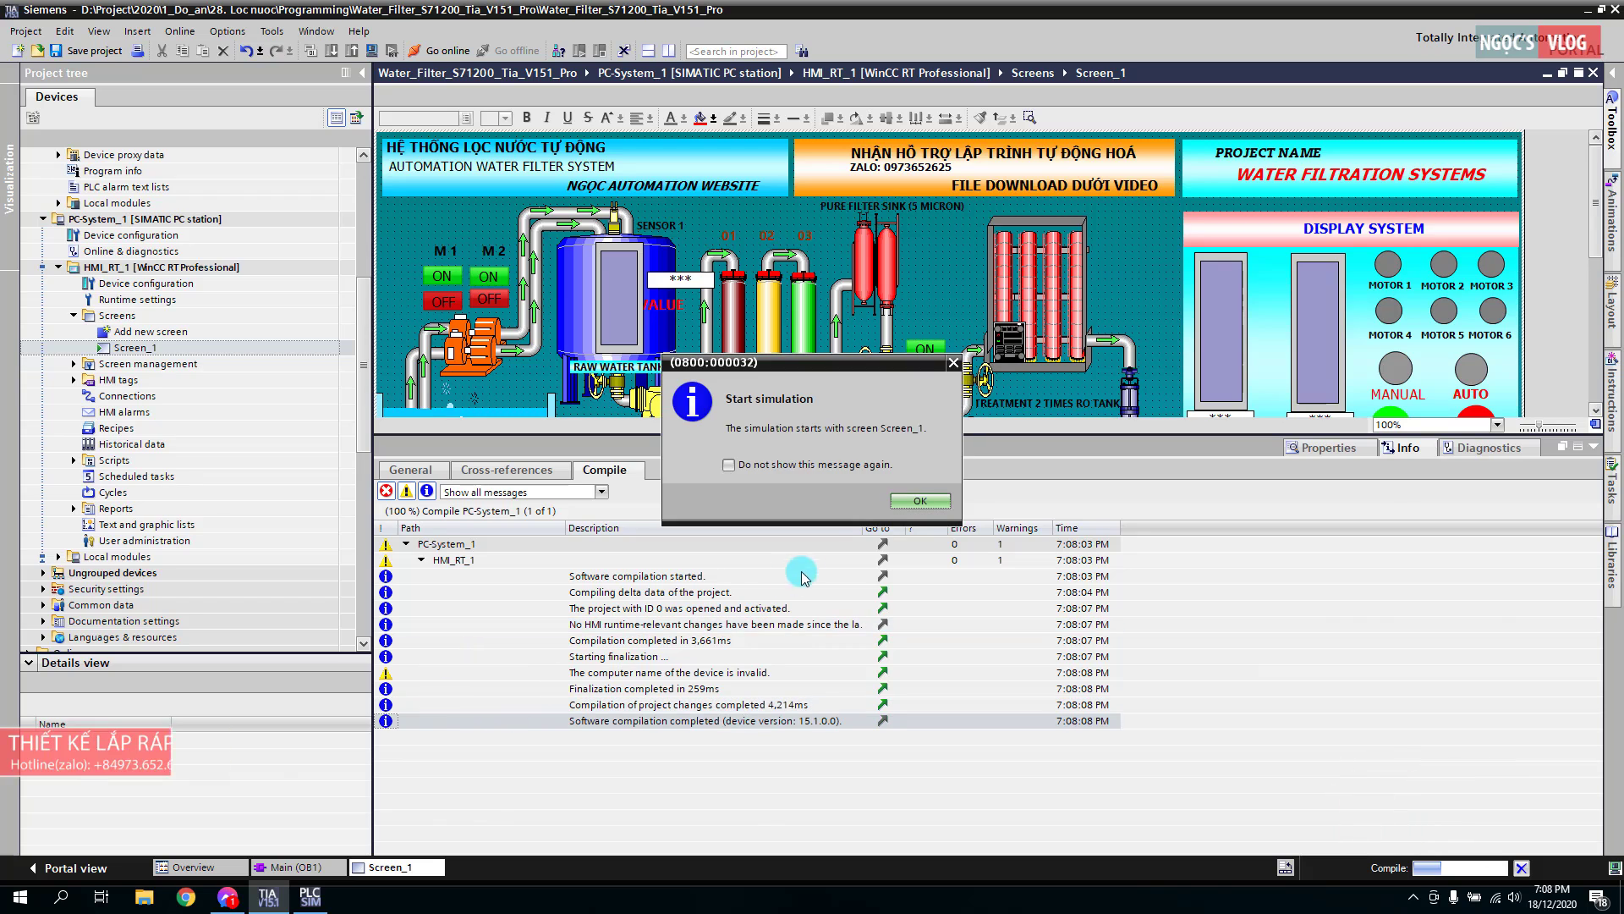
pyautogui.click(919, 502)
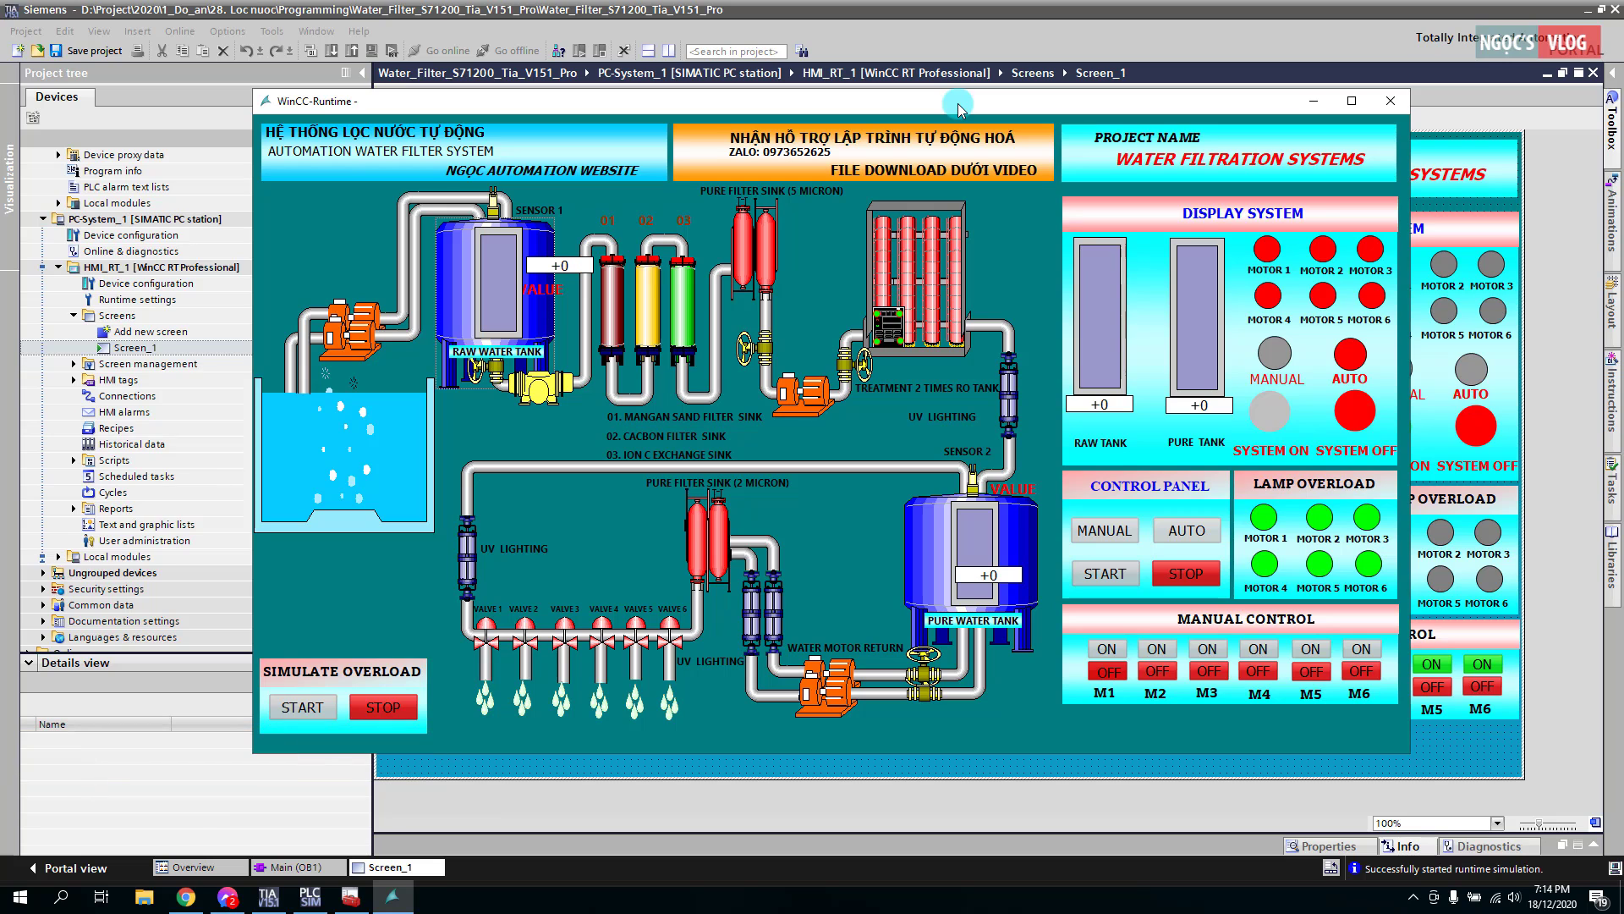
# Step: Minimize TIA Portal and nudge the WinCC Runtime window slightly higher
pyautogui.click(1584, 14)
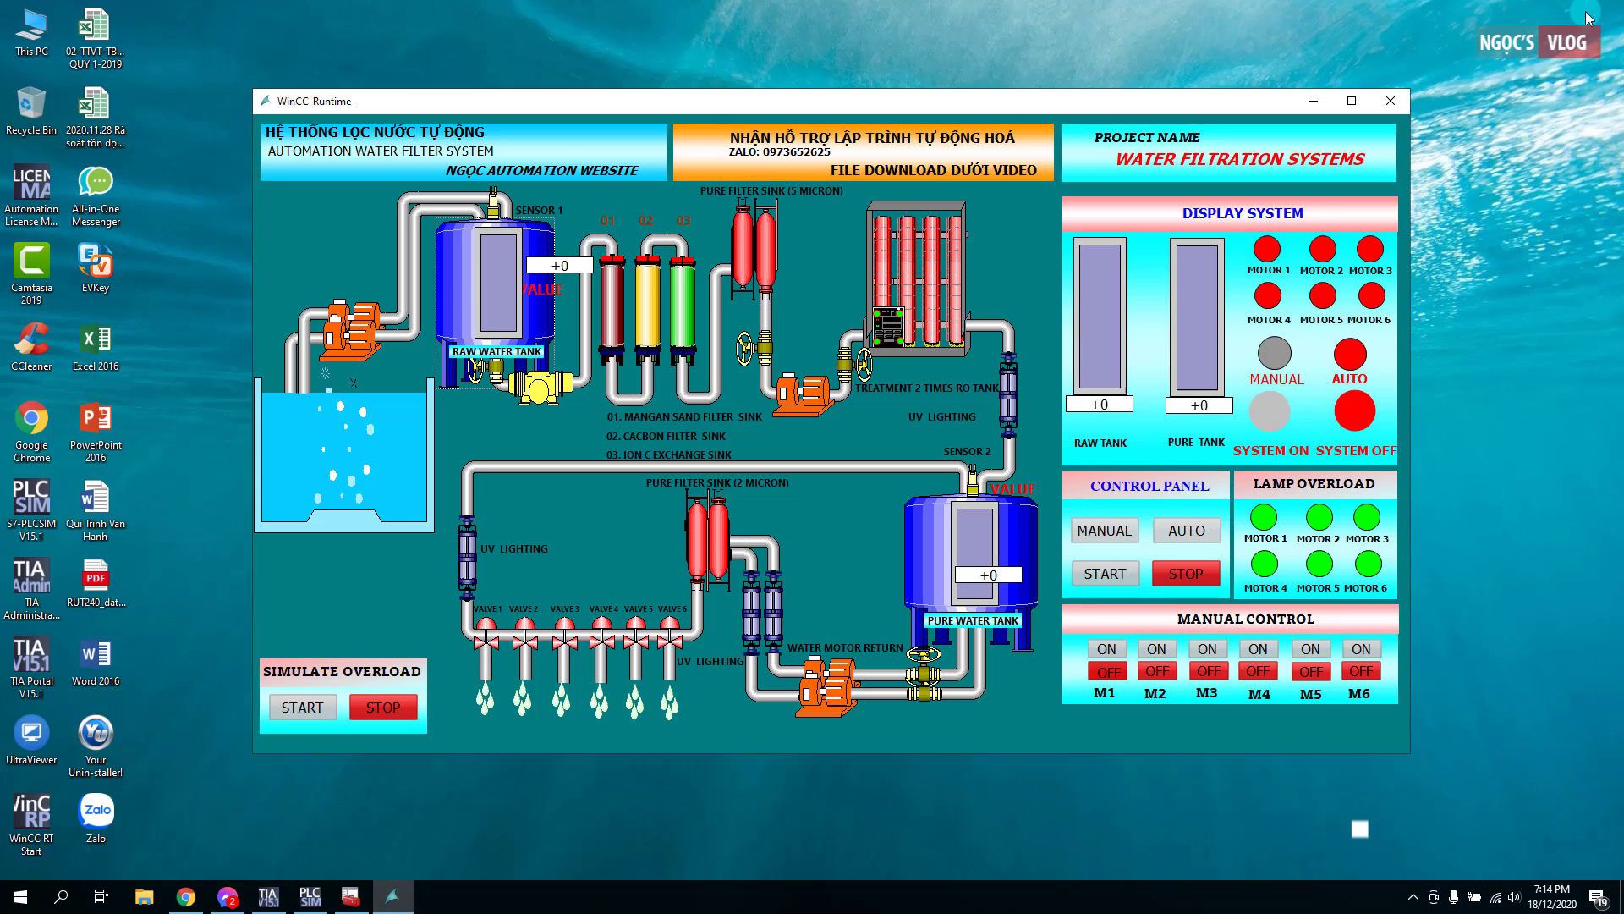
pyautogui.moveTo(672, 104); pyautogui.dragTo(663, 67)
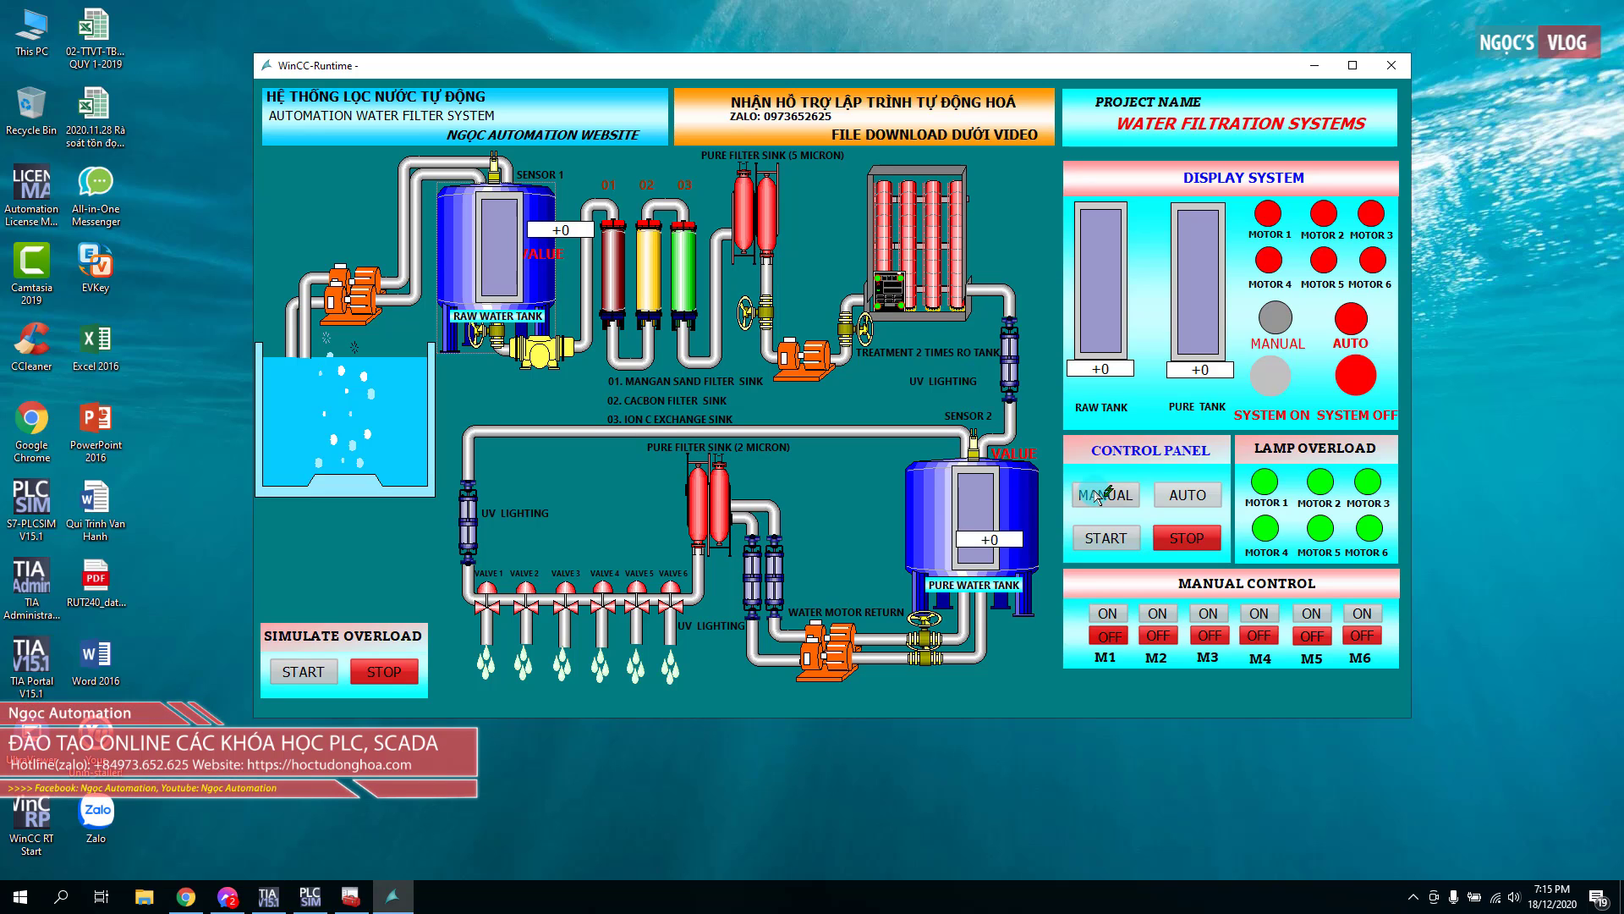
# Step: Start the system, switch to MANUAL mode, and turn motor M1 on
pyautogui.click(1128, 531)
pyautogui.click(1113, 500)
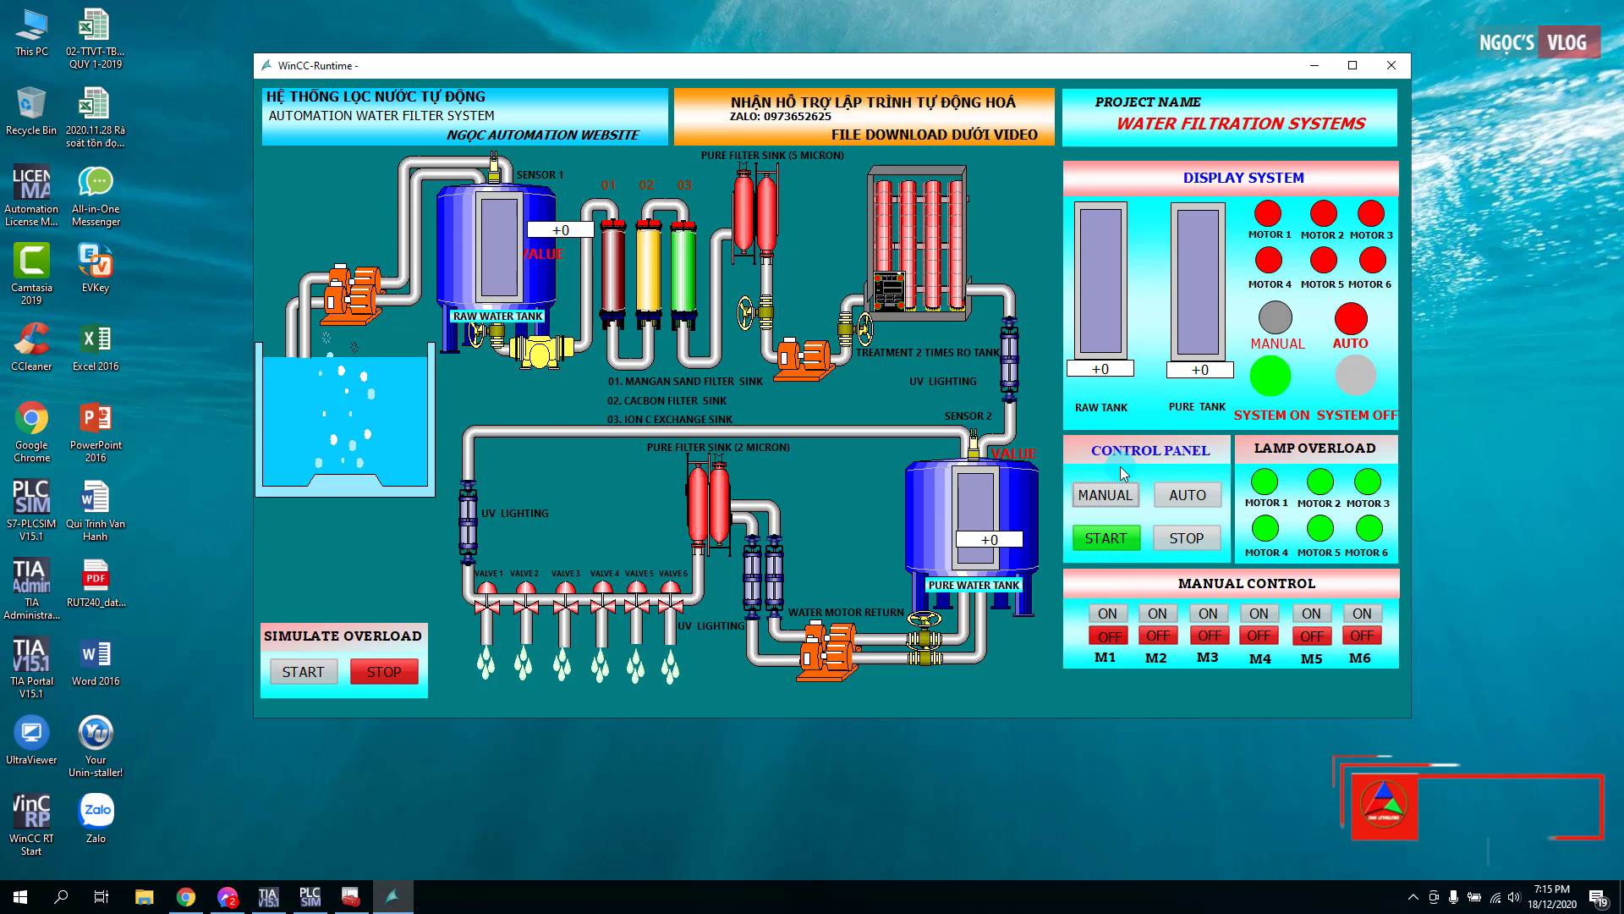
pyautogui.click(1108, 497)
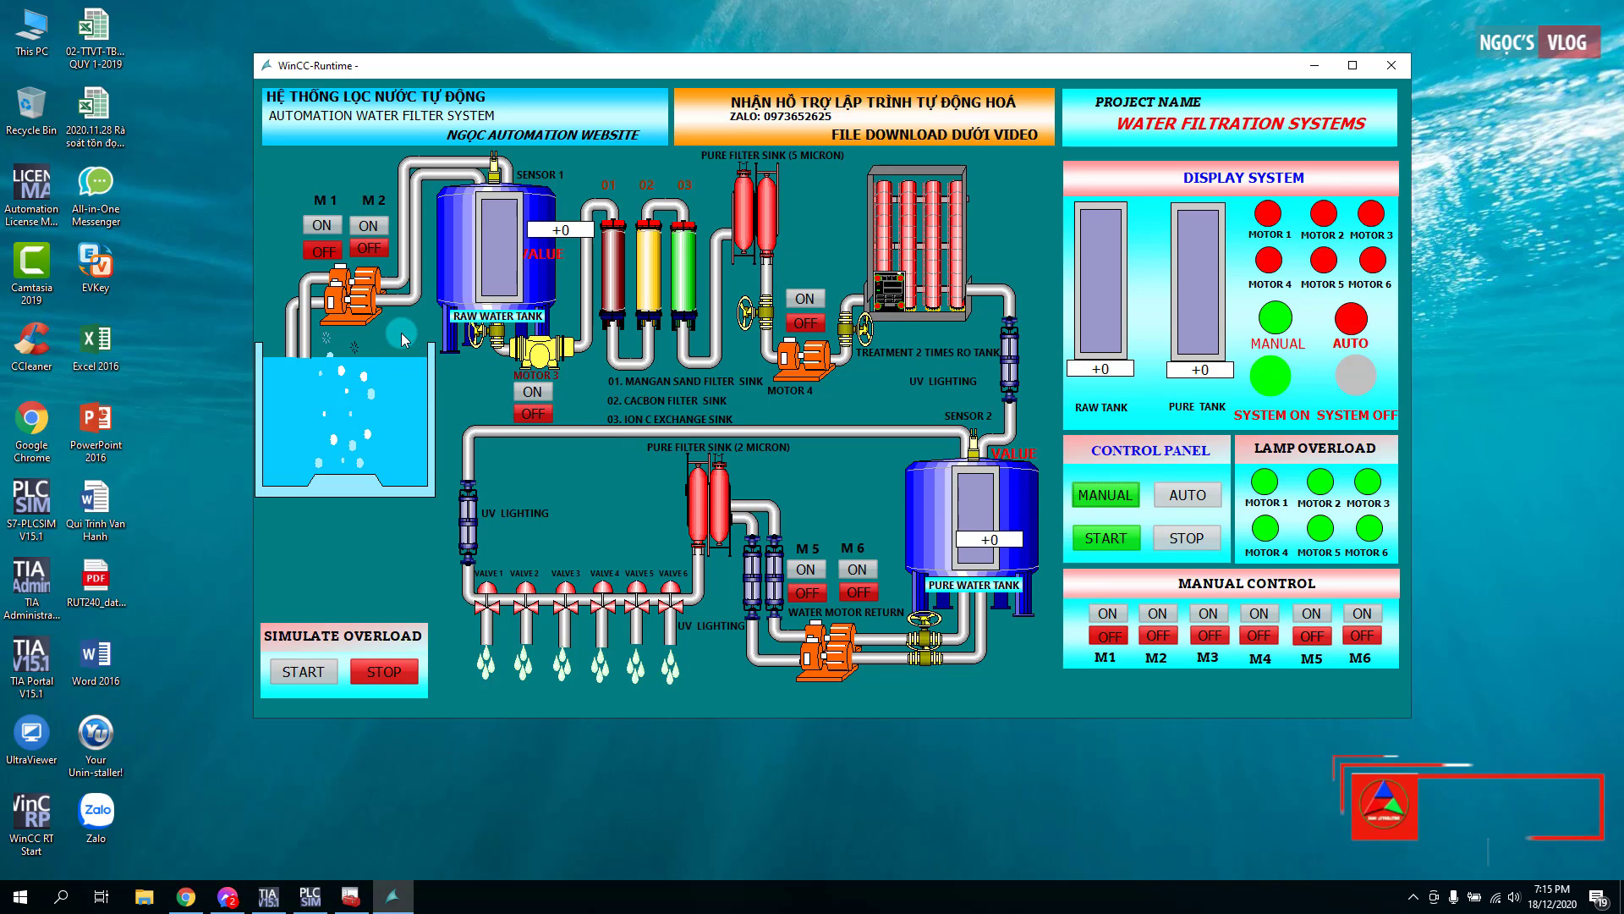
pyautogui.click(327, 226)
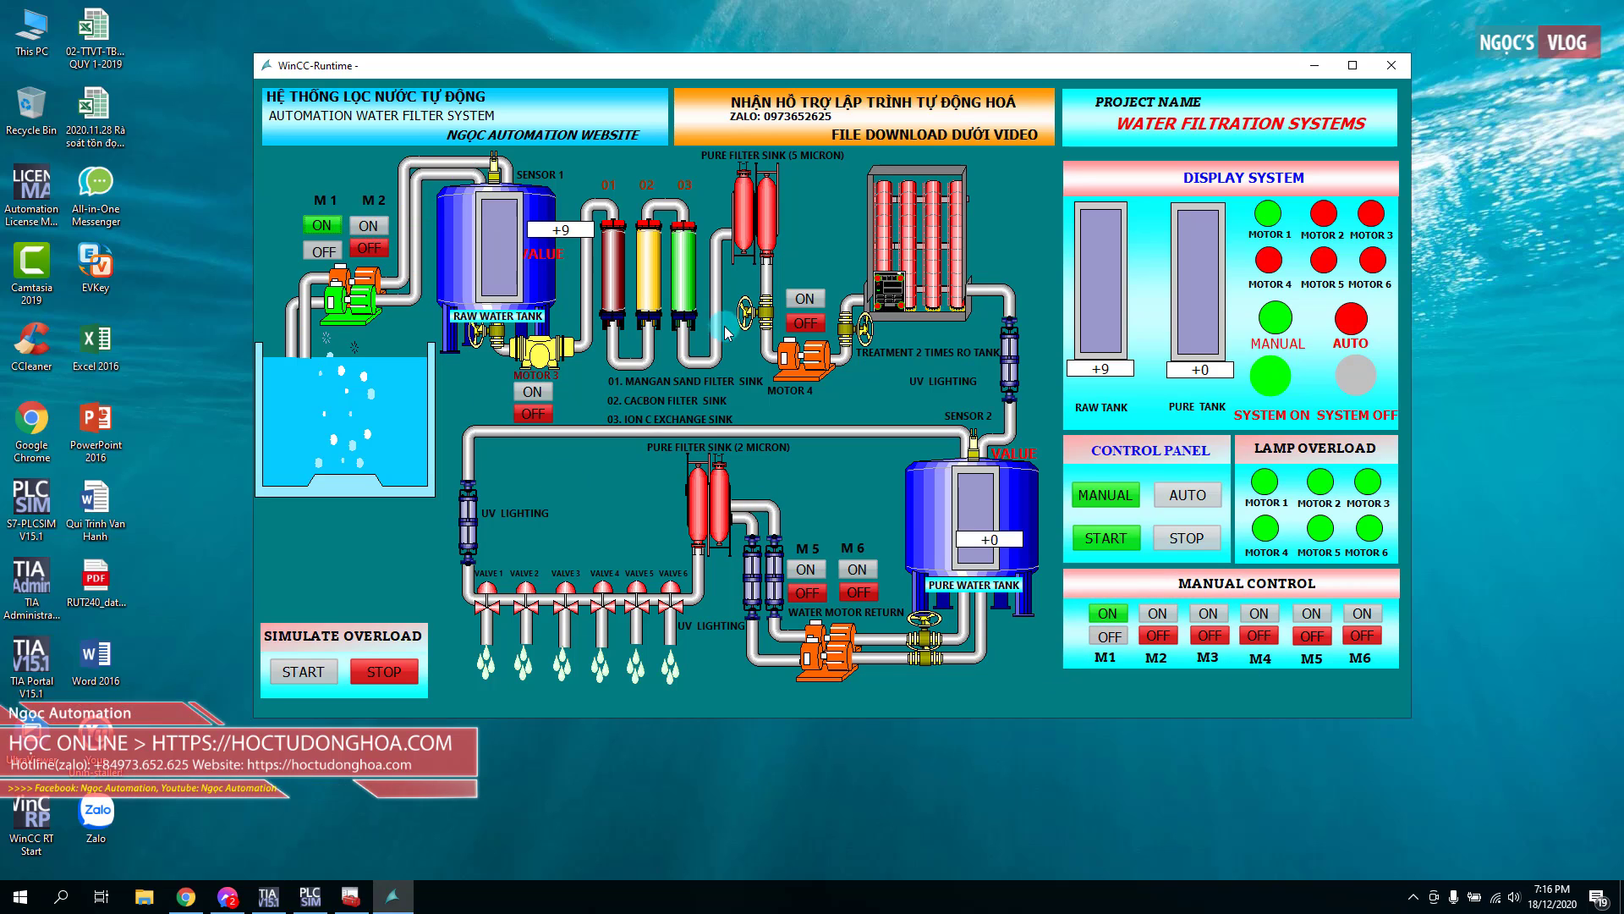
# Step: Turn motors M2, M4, M5 and M6 on from Manual Control
pyautogui.click(365, 227)
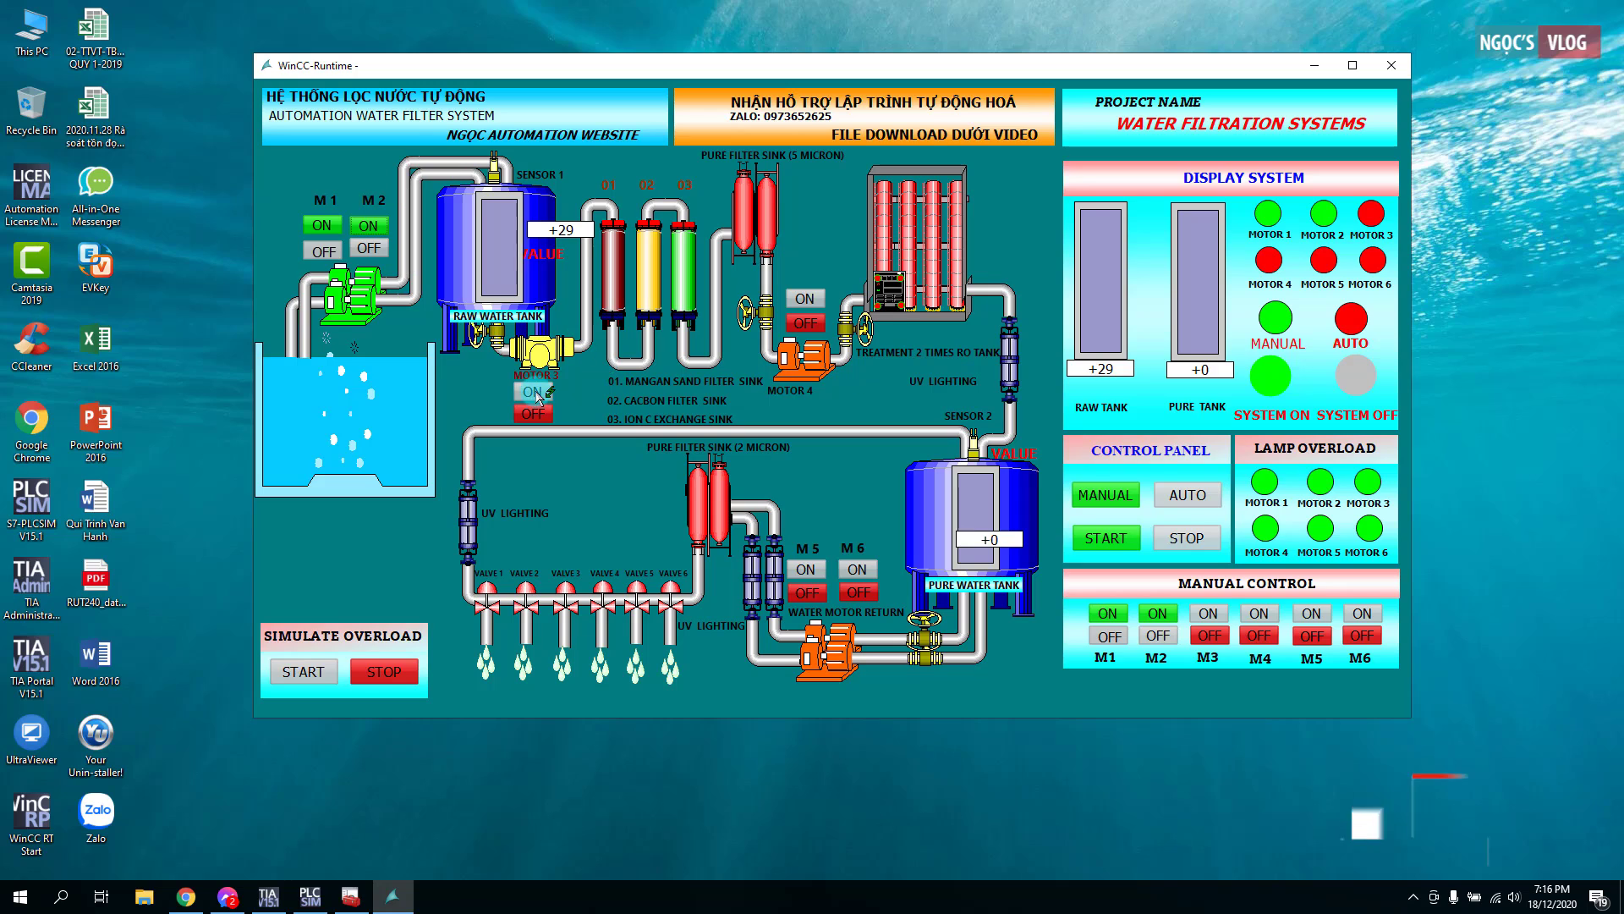
pyautogui.click(812, 299)
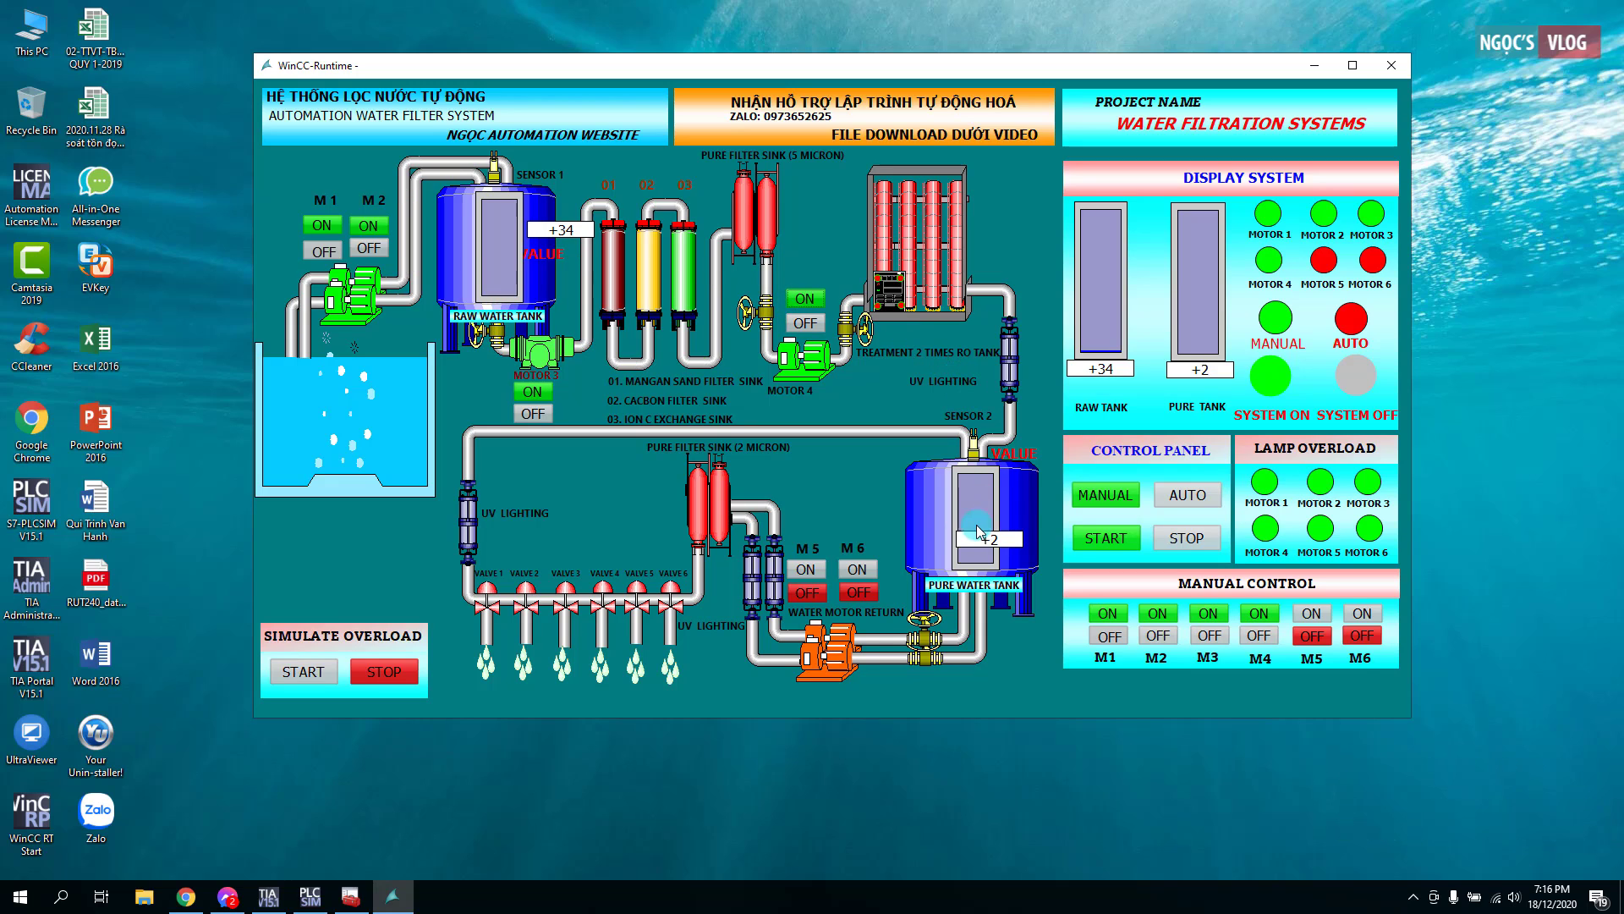
pyautogui.click(807, 569)
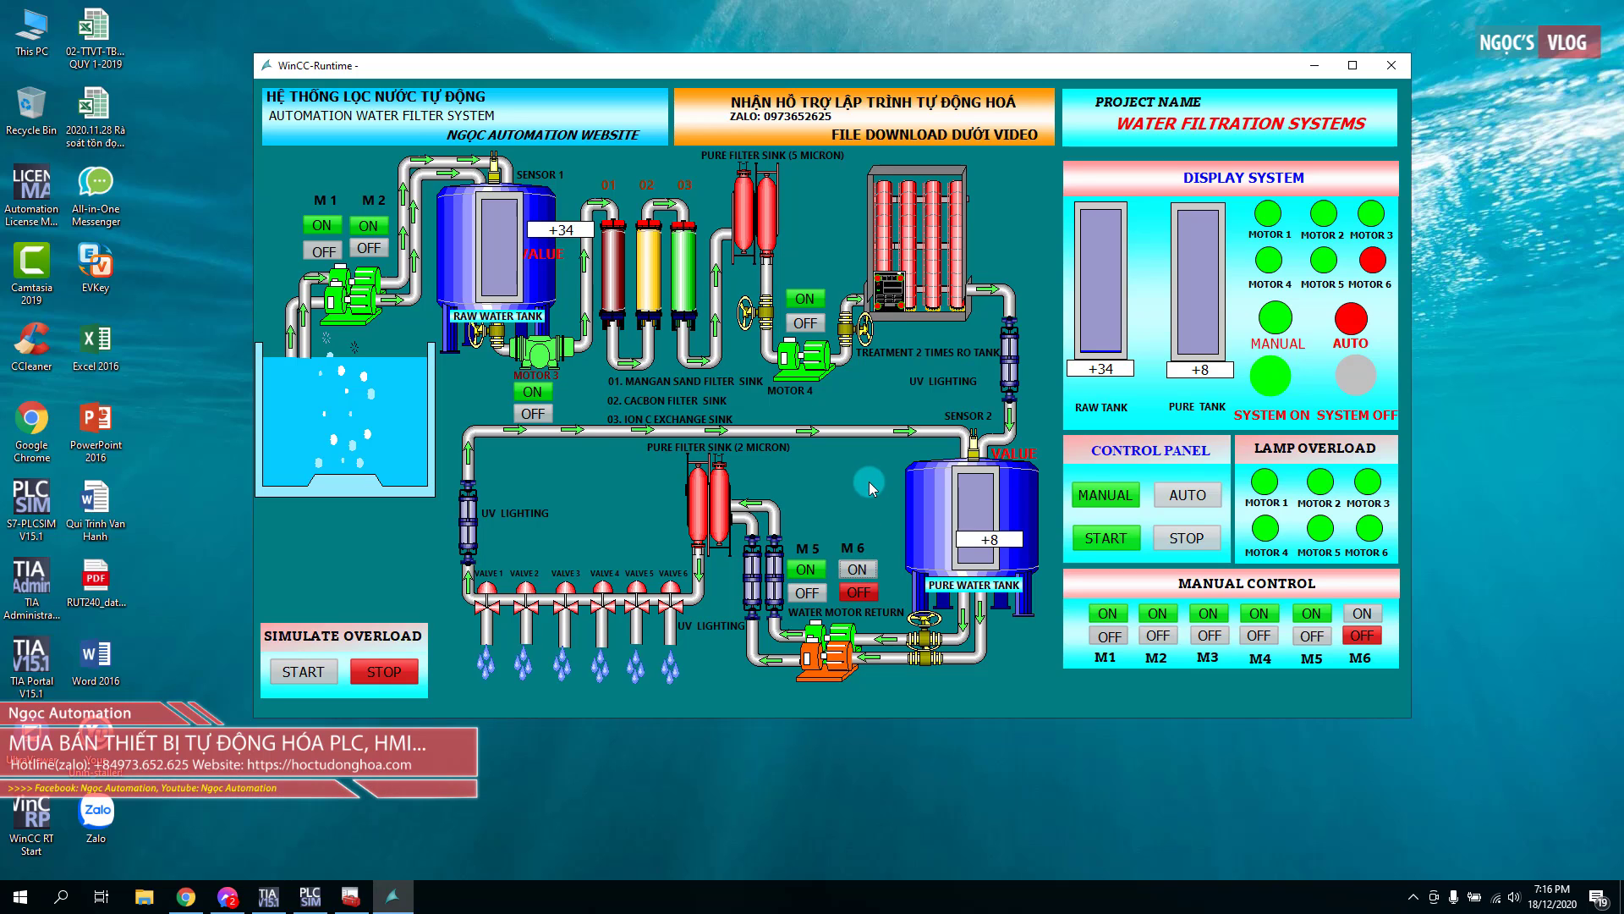
pyautogui.click(857, 569)
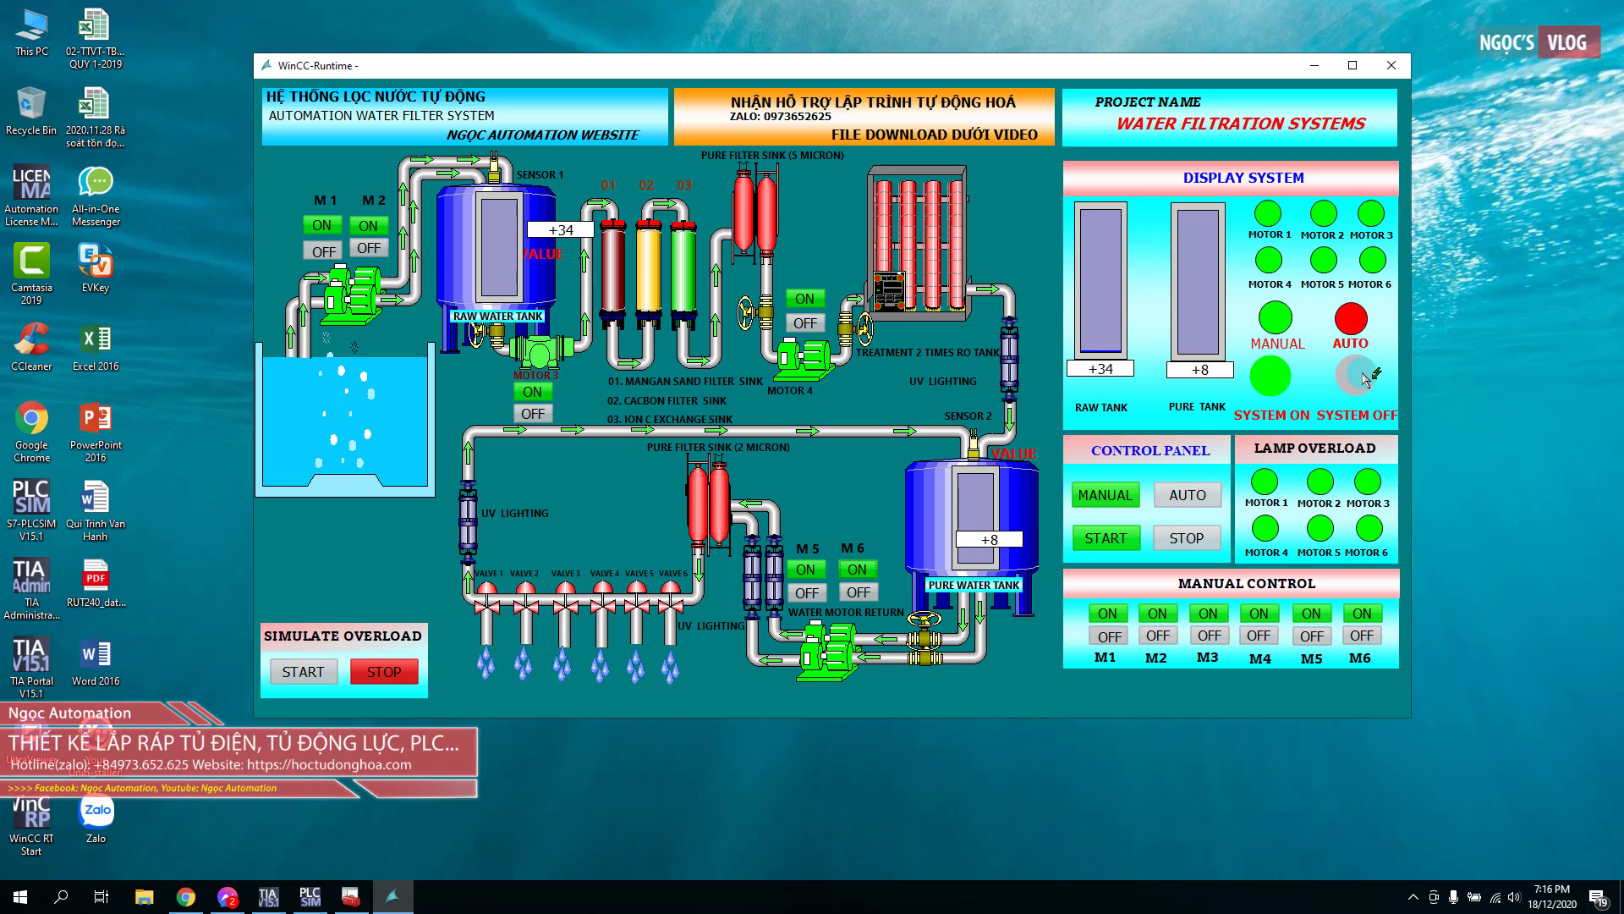
# Step: Switch motors M1 and M4 back off in Manual Control
pyautogui.click(1350, 325)
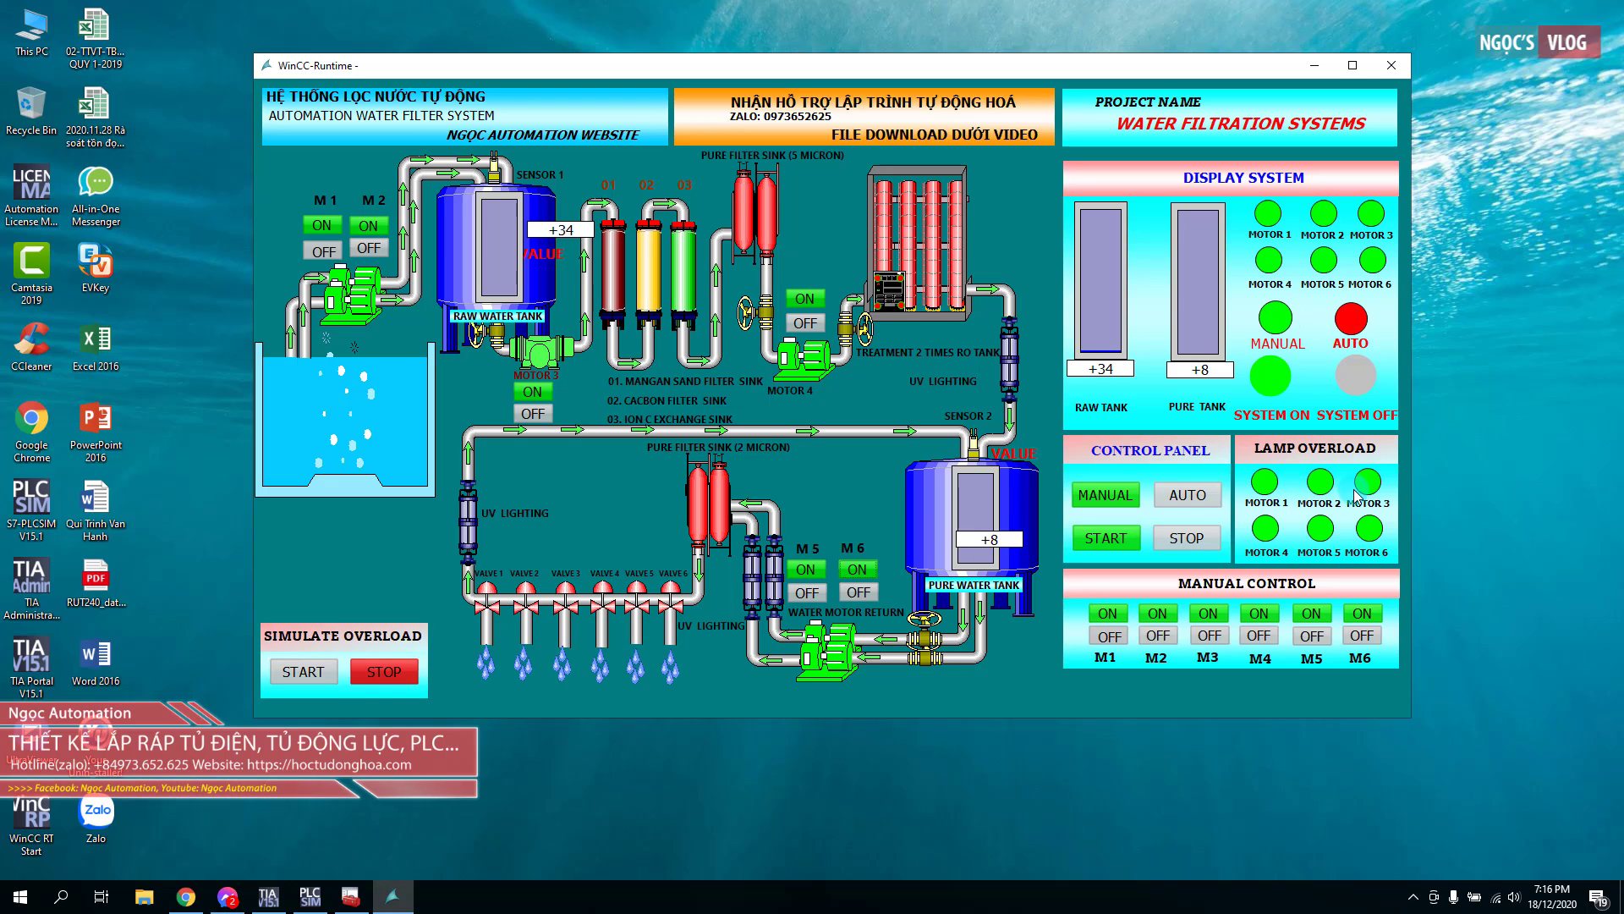
pyautogui.click(1281, 497)
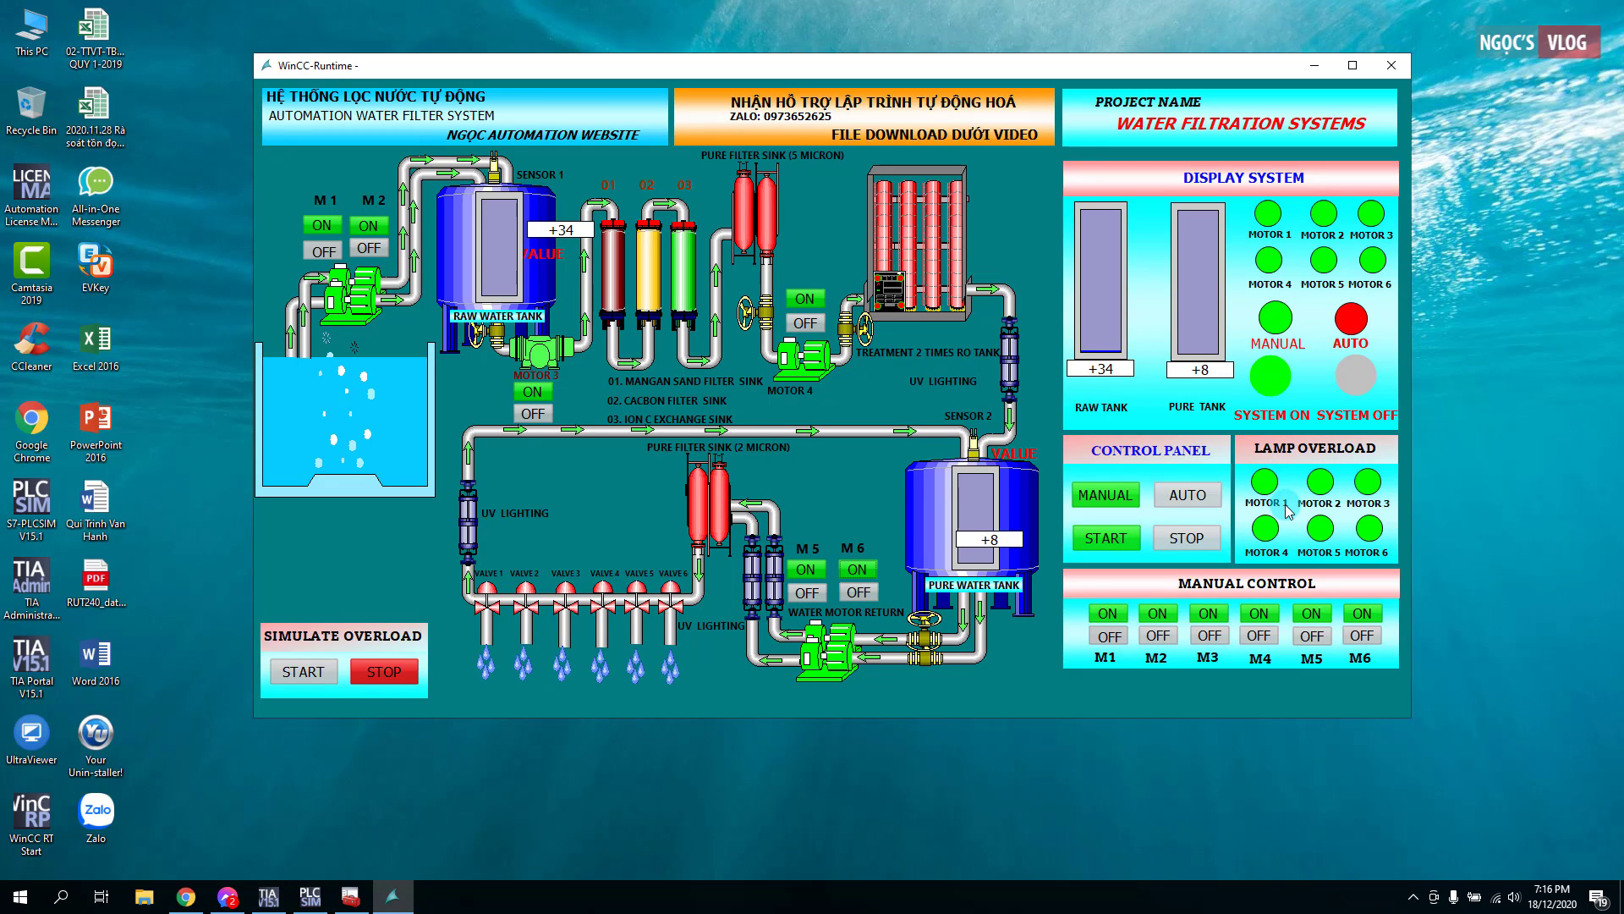
pyautogui.click(327, 252)
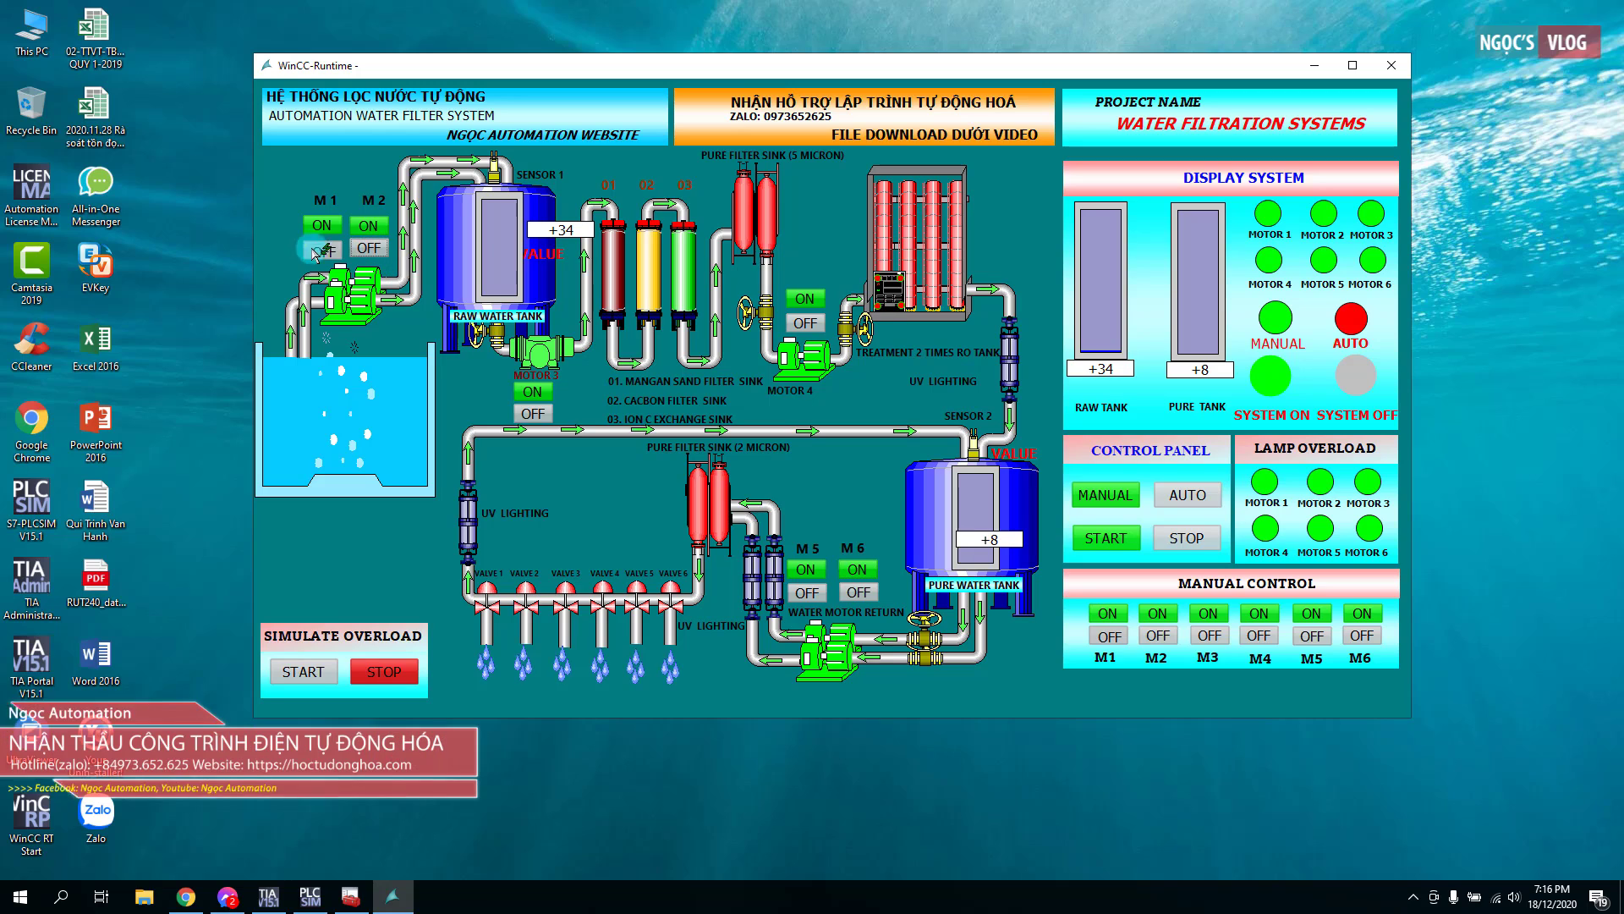
pyautogui.click(806, 326)
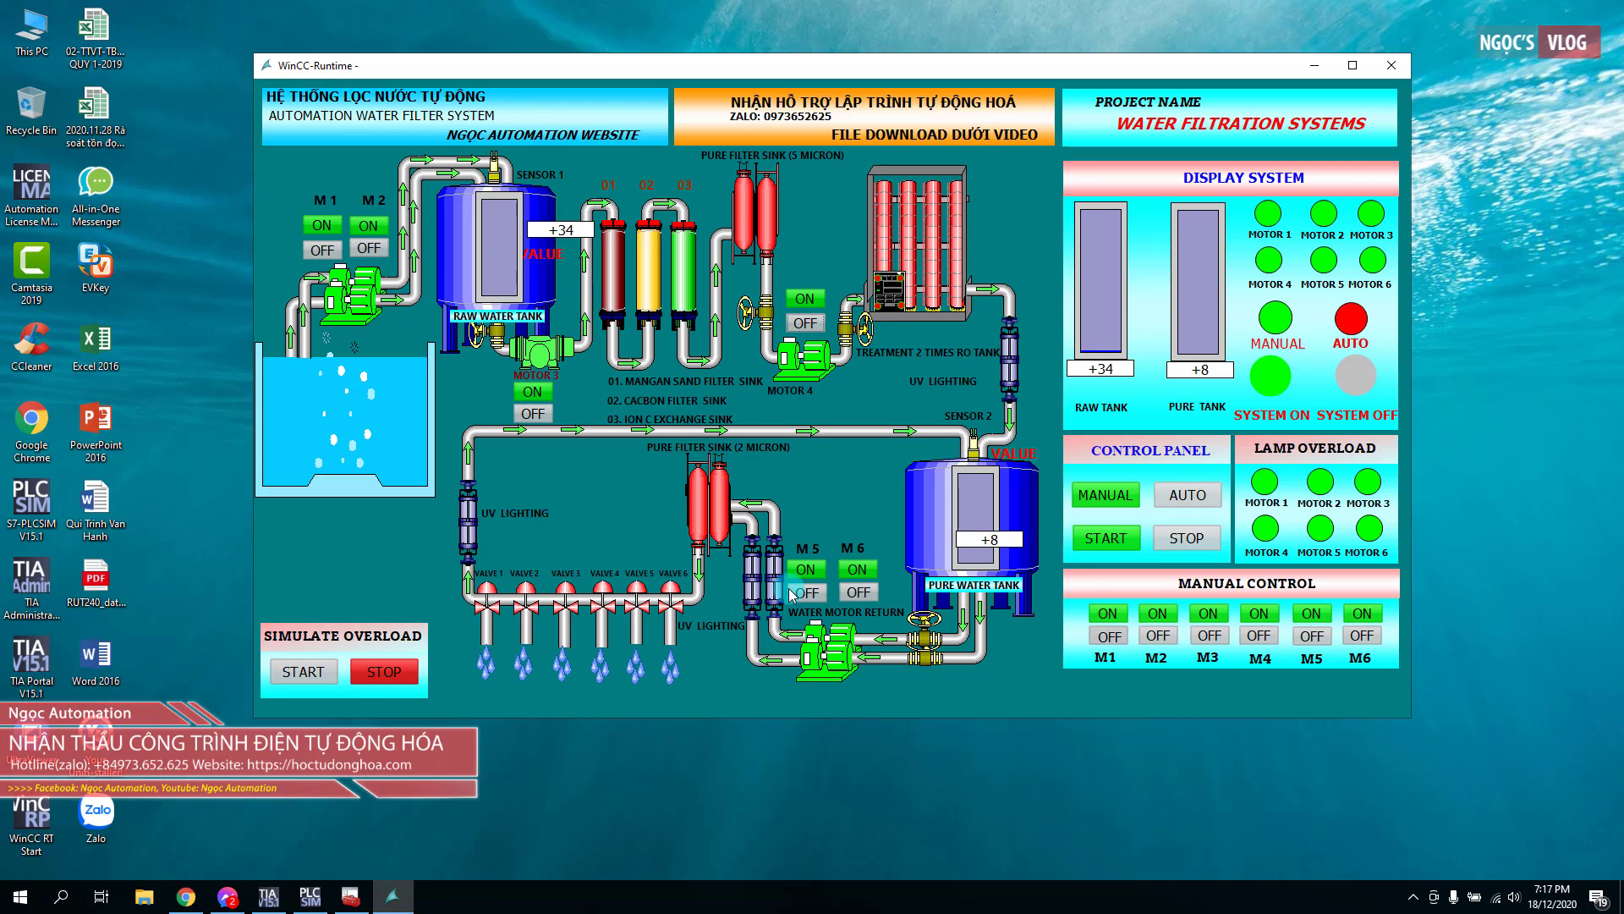
pyautogui.click(871, 596)
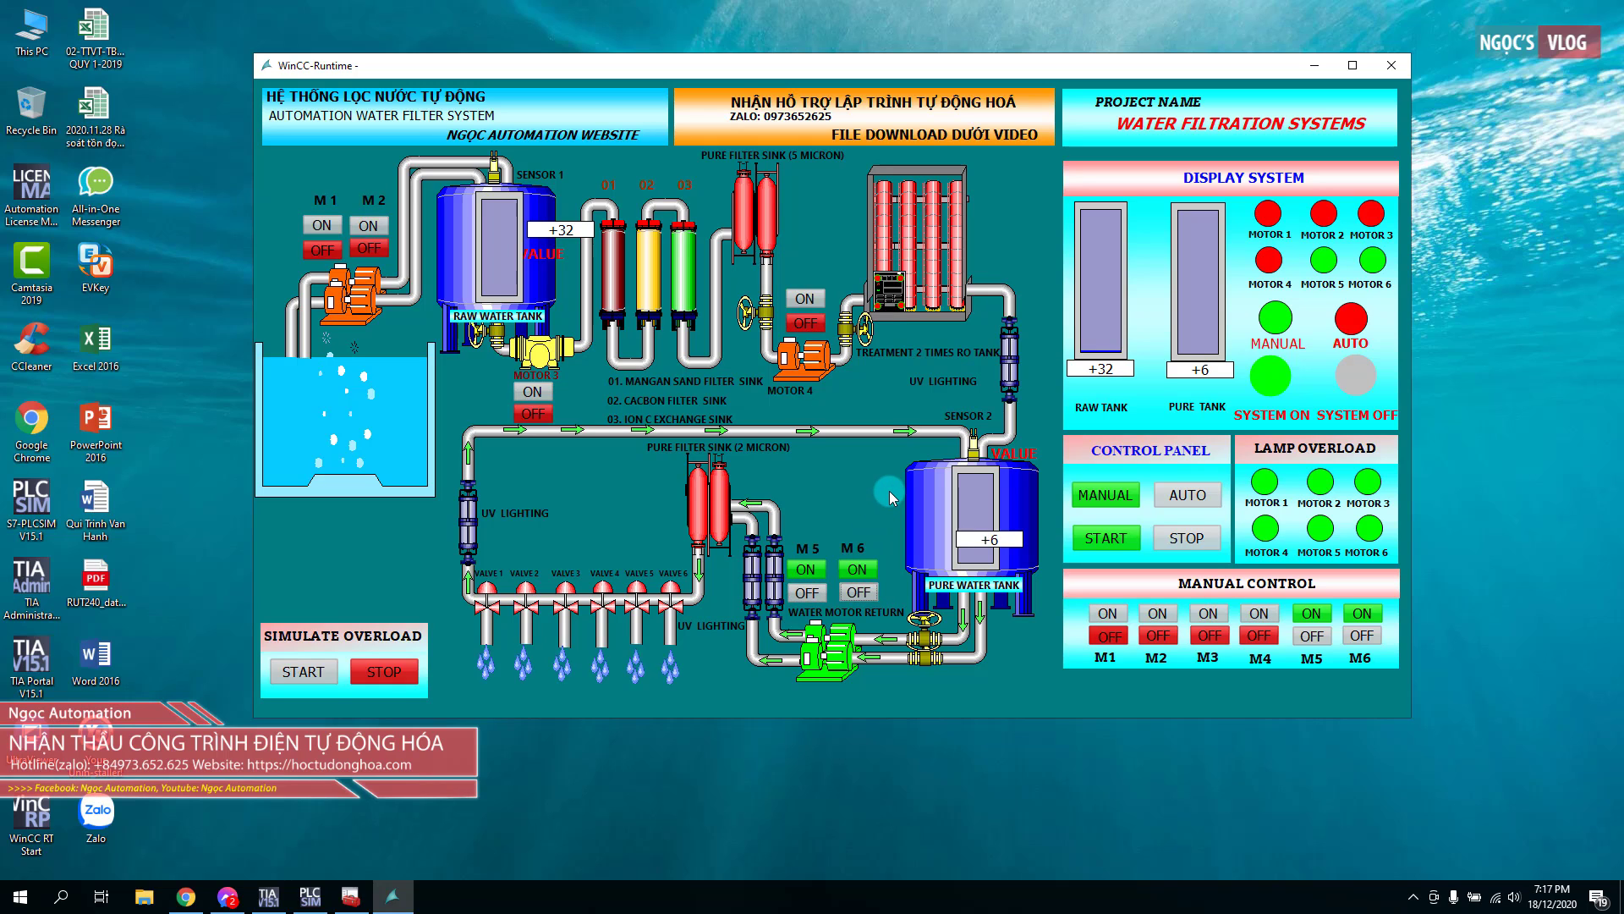
# Step: Switch the filter system to AUTO mode and set the raw water tank level to 9000
pyautogui.click(1168, 506)
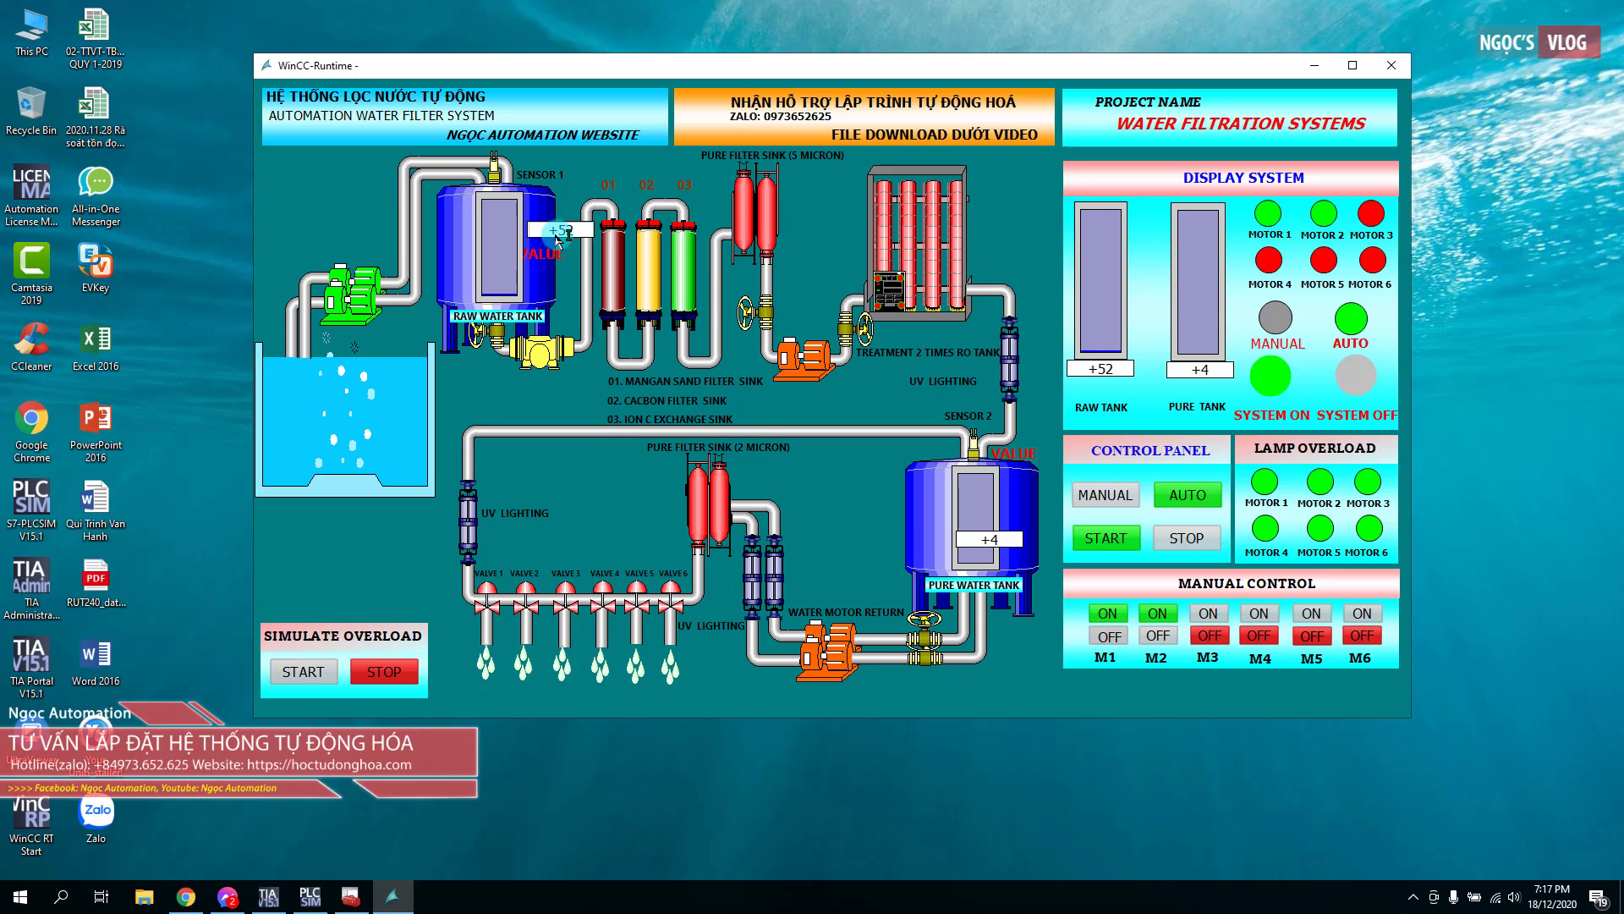
pyautogui.write('0')
pyautogui.press('Return')
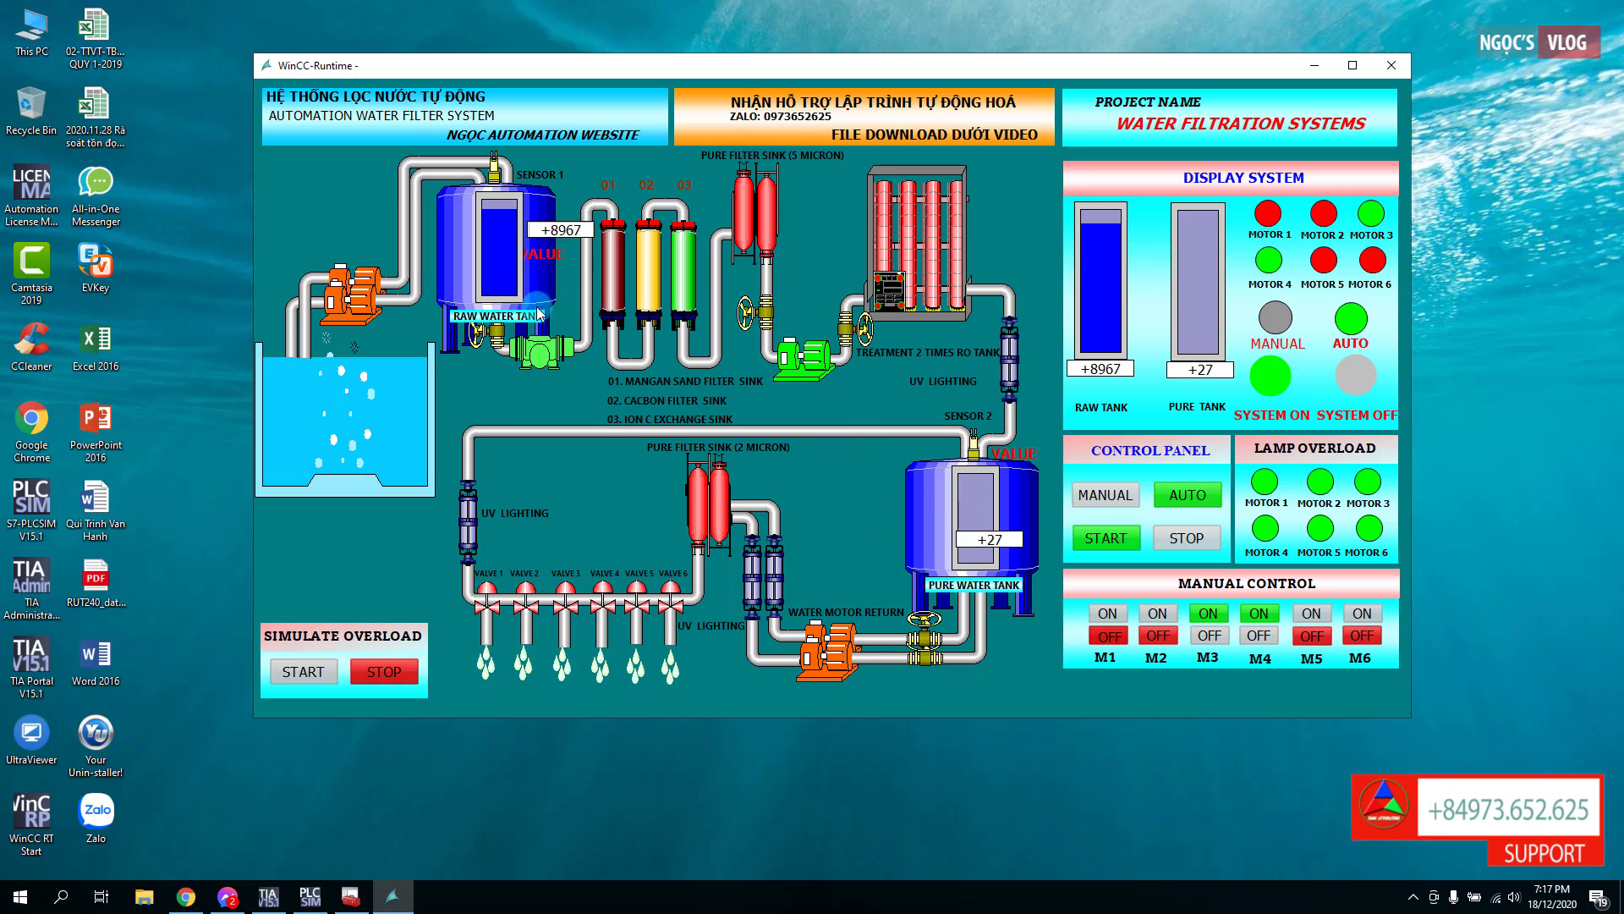
# Step: Raise the pure water tank level to about 9000
pyautogui.click(1013, 539)
pyautogui.write('90')
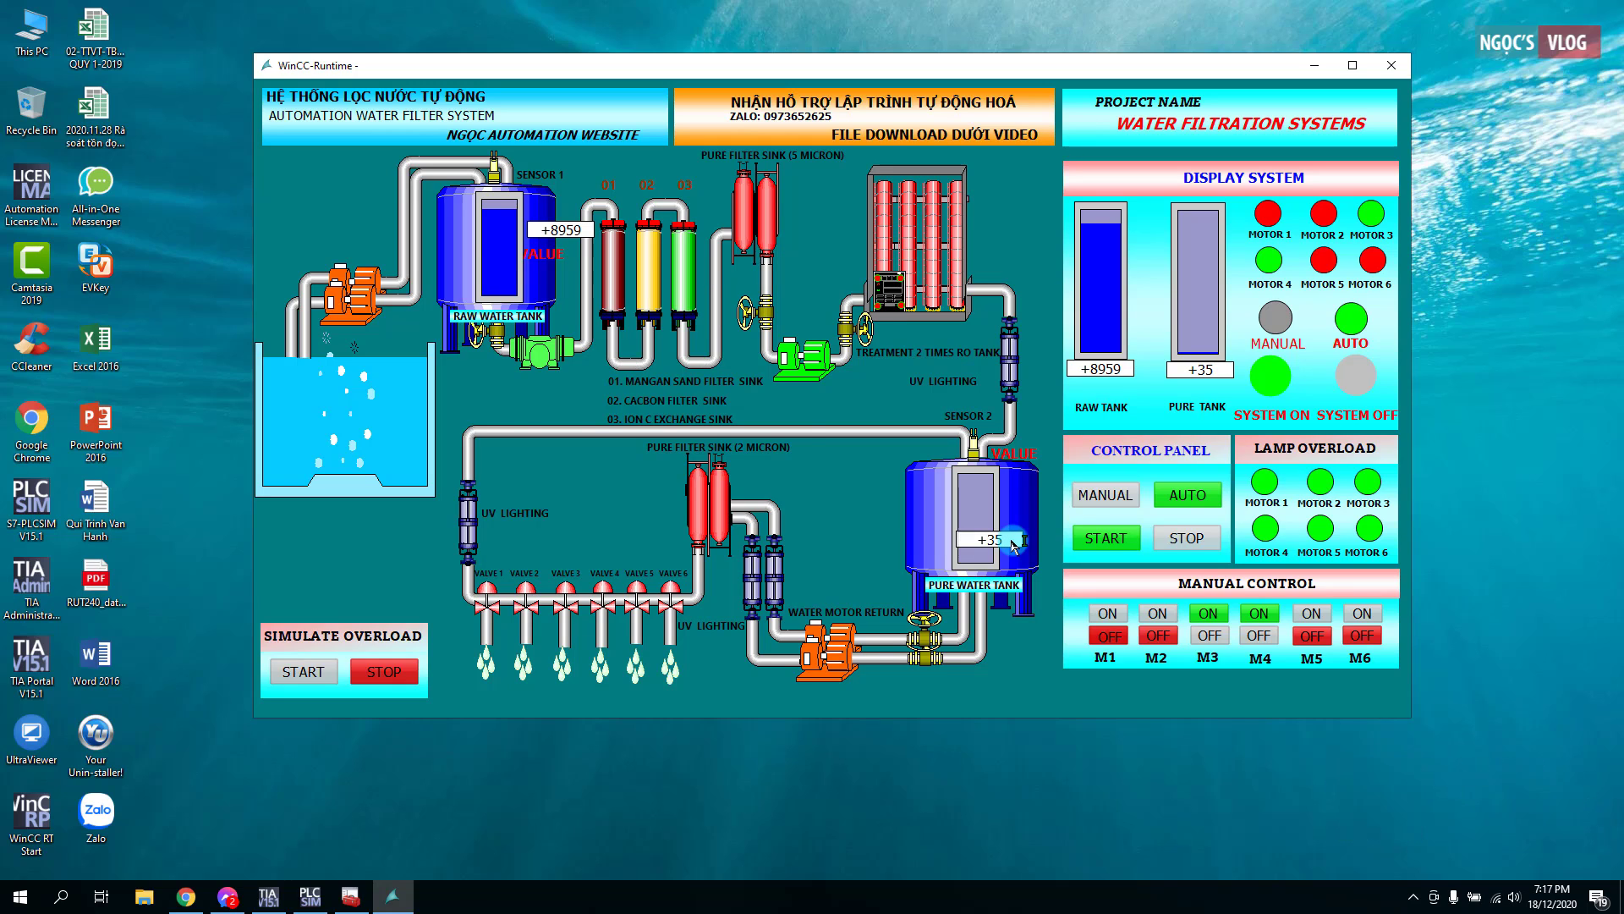
pyautogui.press('Return')
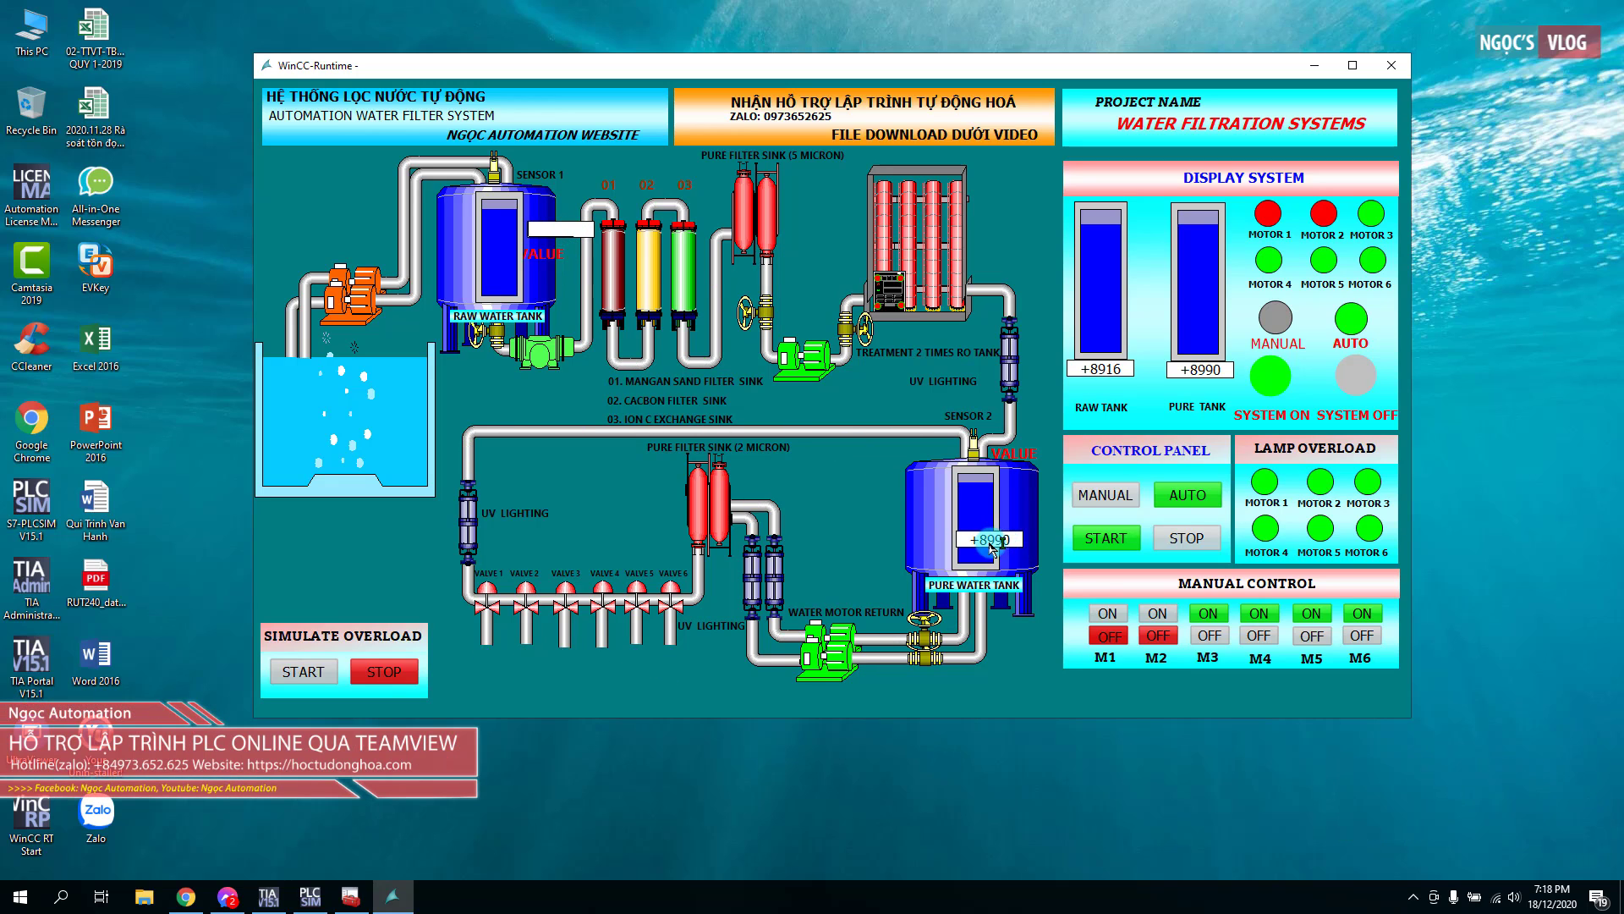
pyautogui.write('5')
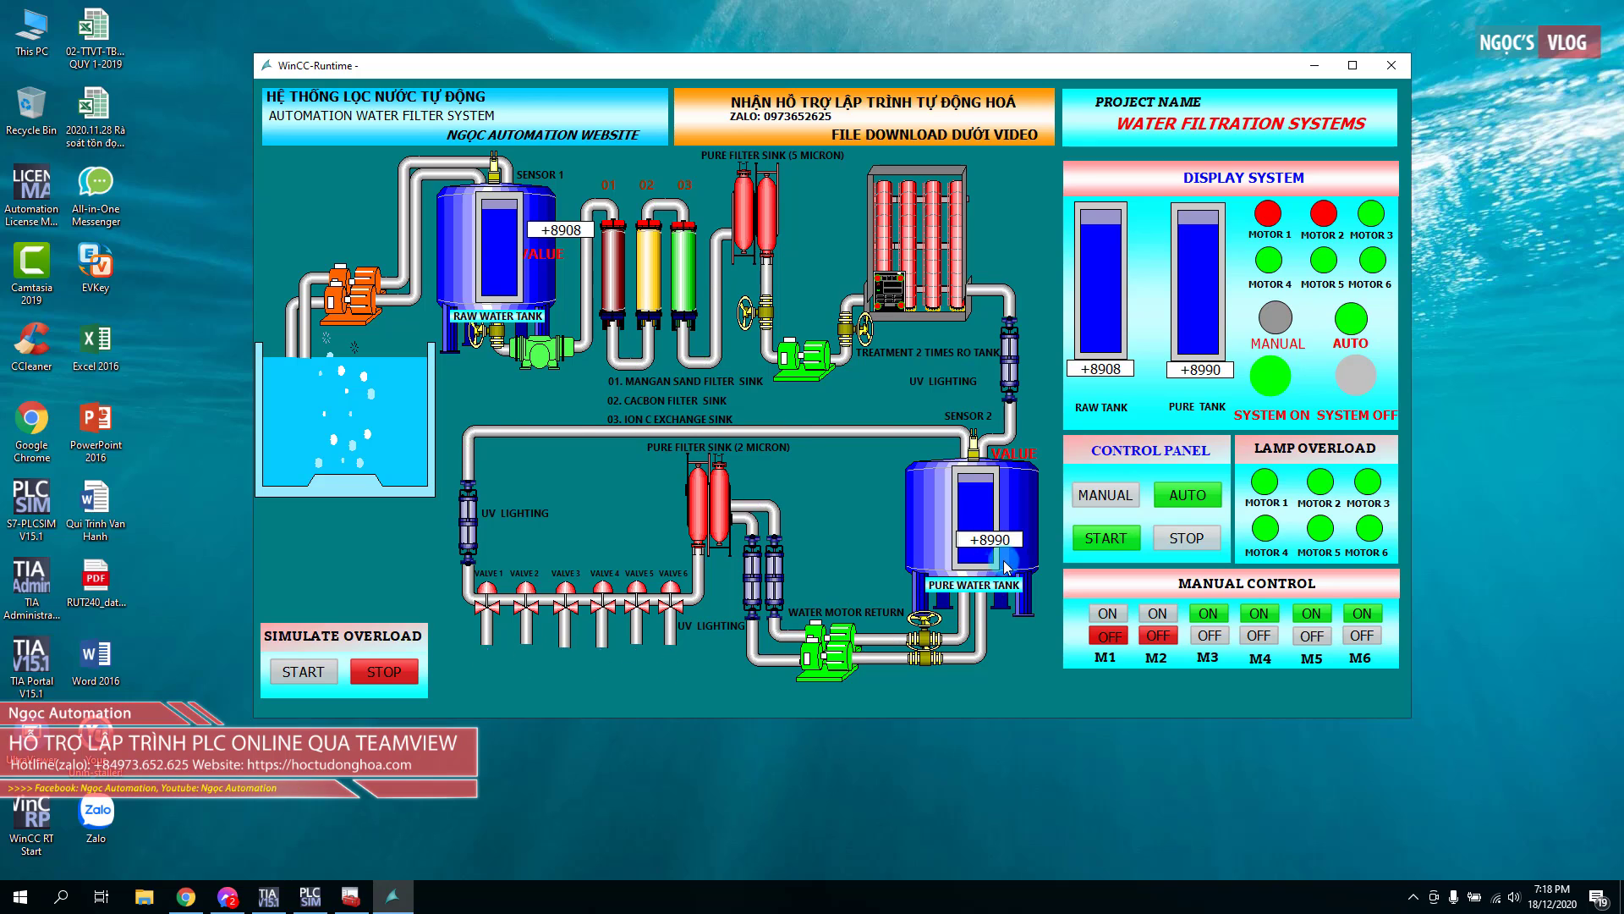
pyautogui.press('Return')
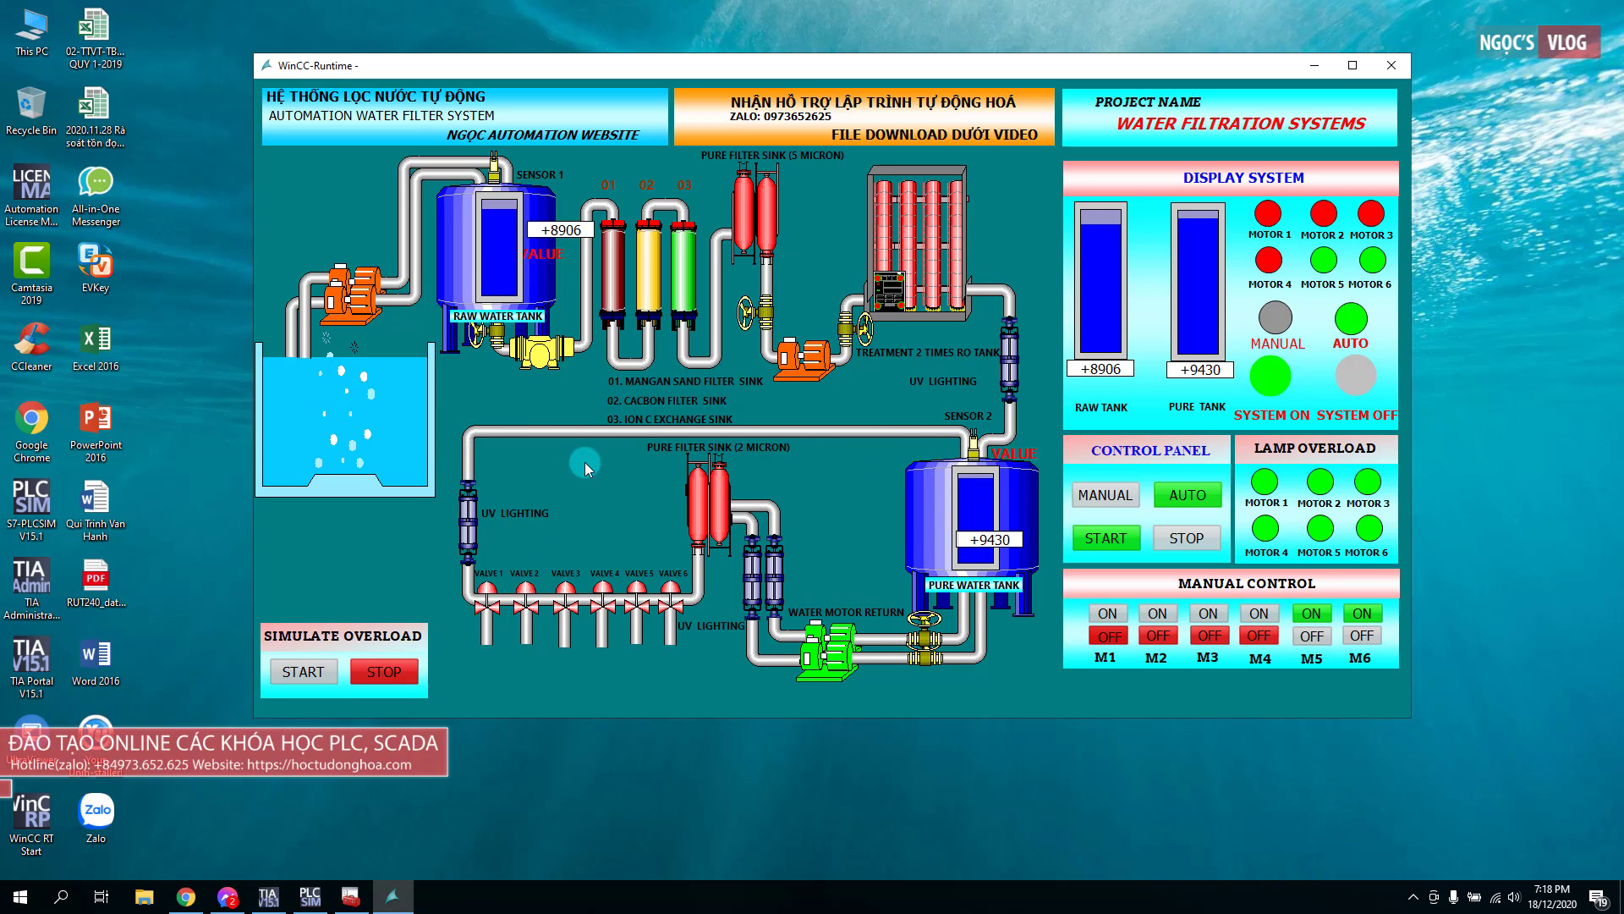
# Step: Drop the pure water tank level to 500 so the outlet valves spray
pyautogui.click(994, 539)
pyautogui.write('500')
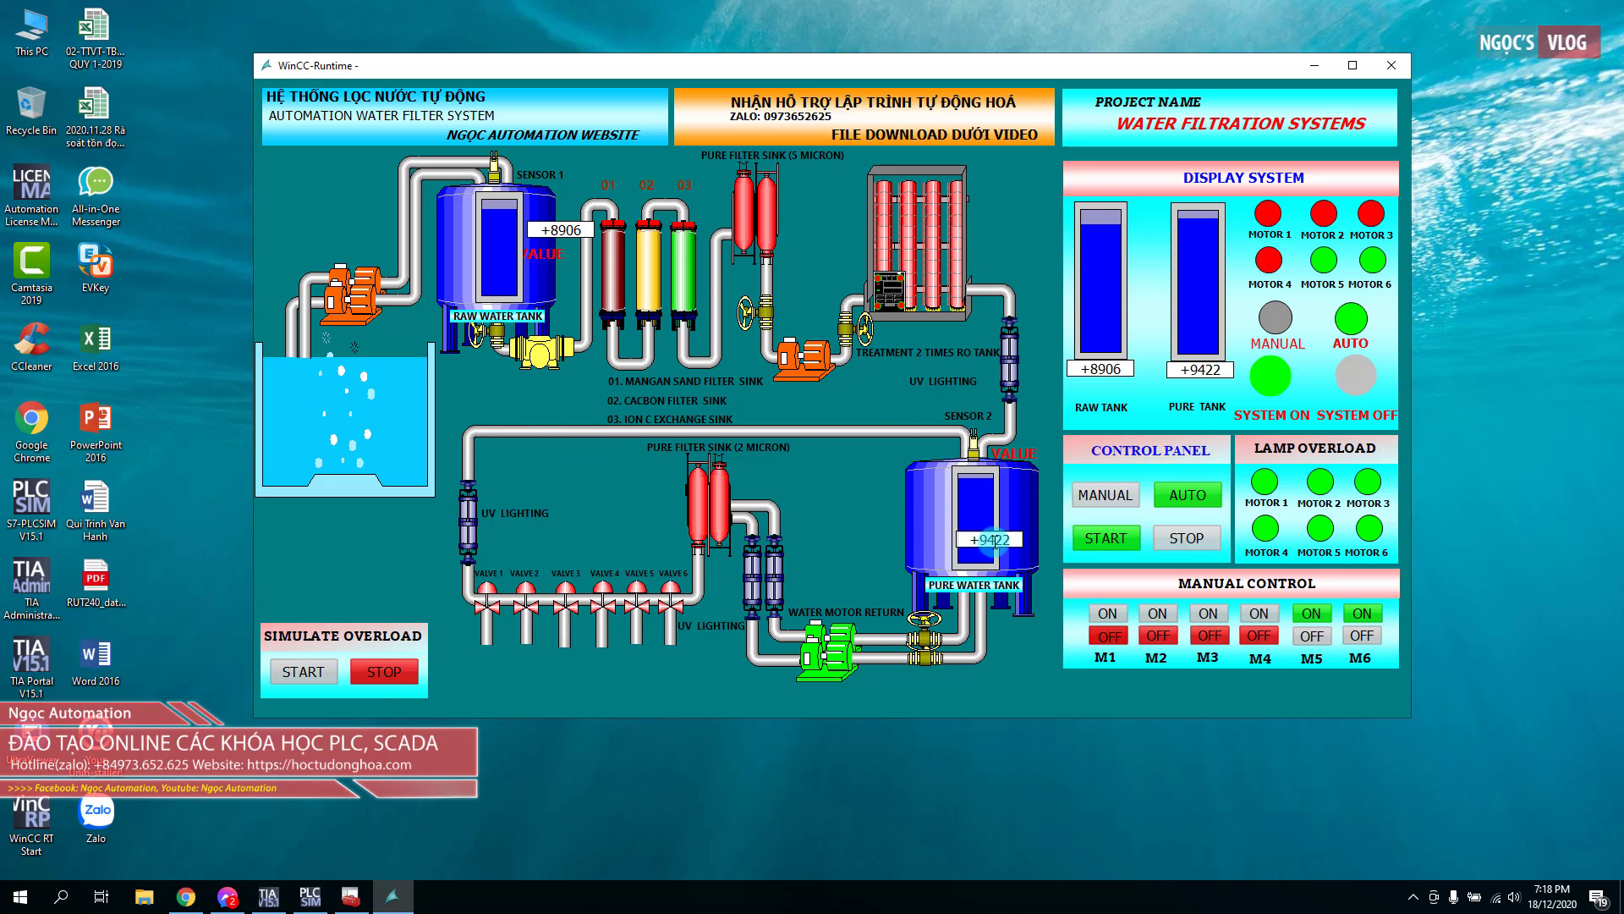
pyautogui.press('Return')
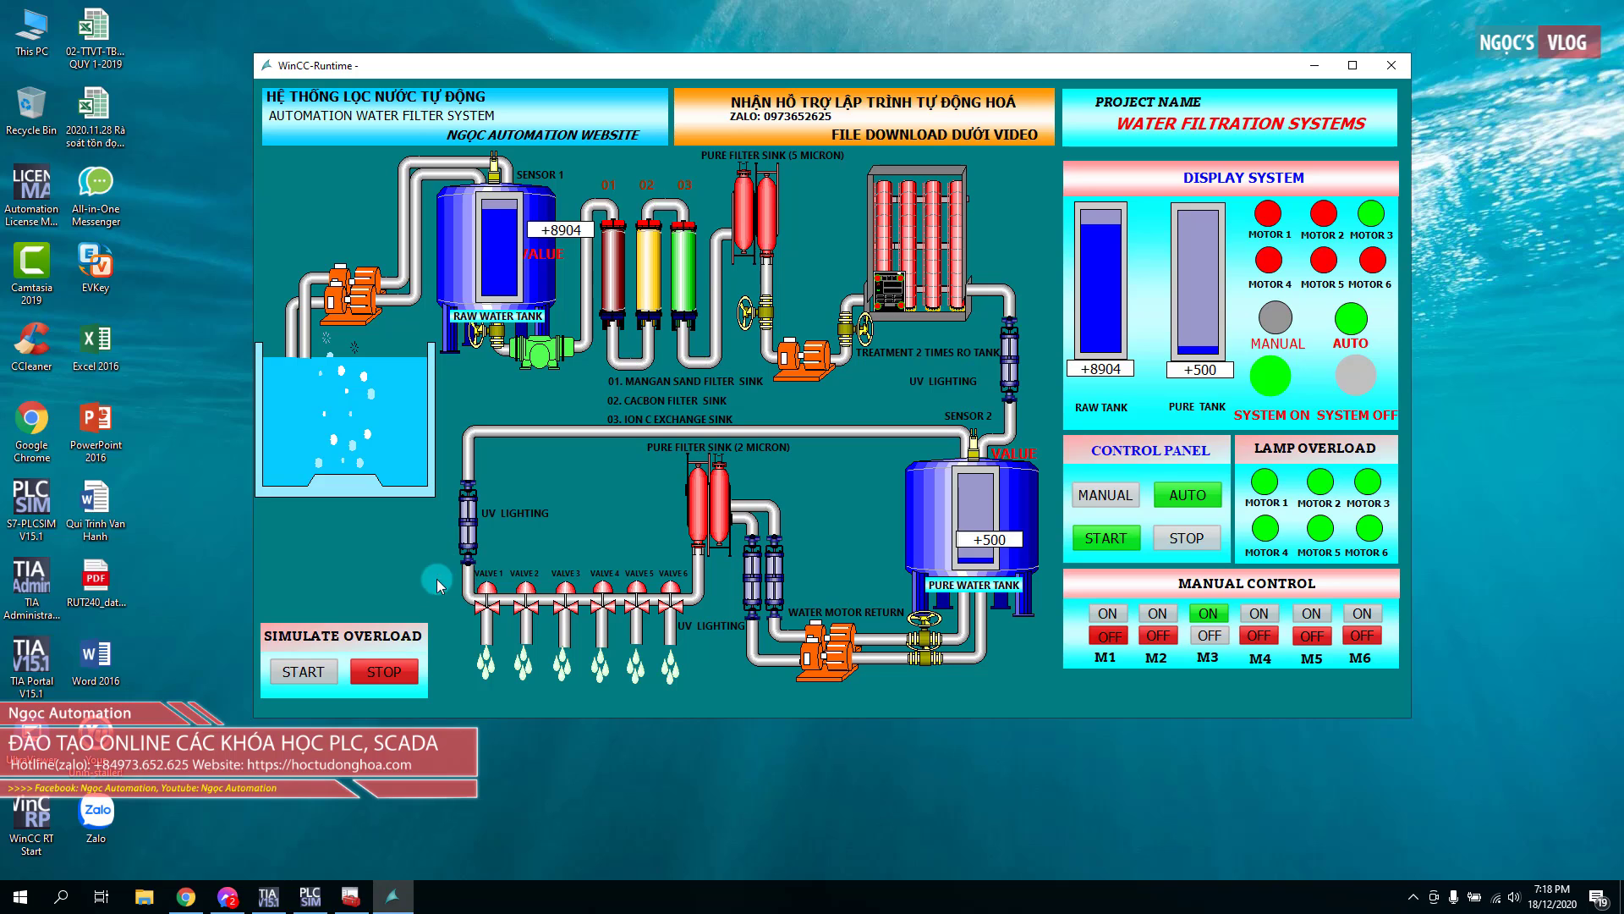
# Step: Start the overload simulation on relay RL 1 to trigger the warning
pyautogui.click(304, 671)
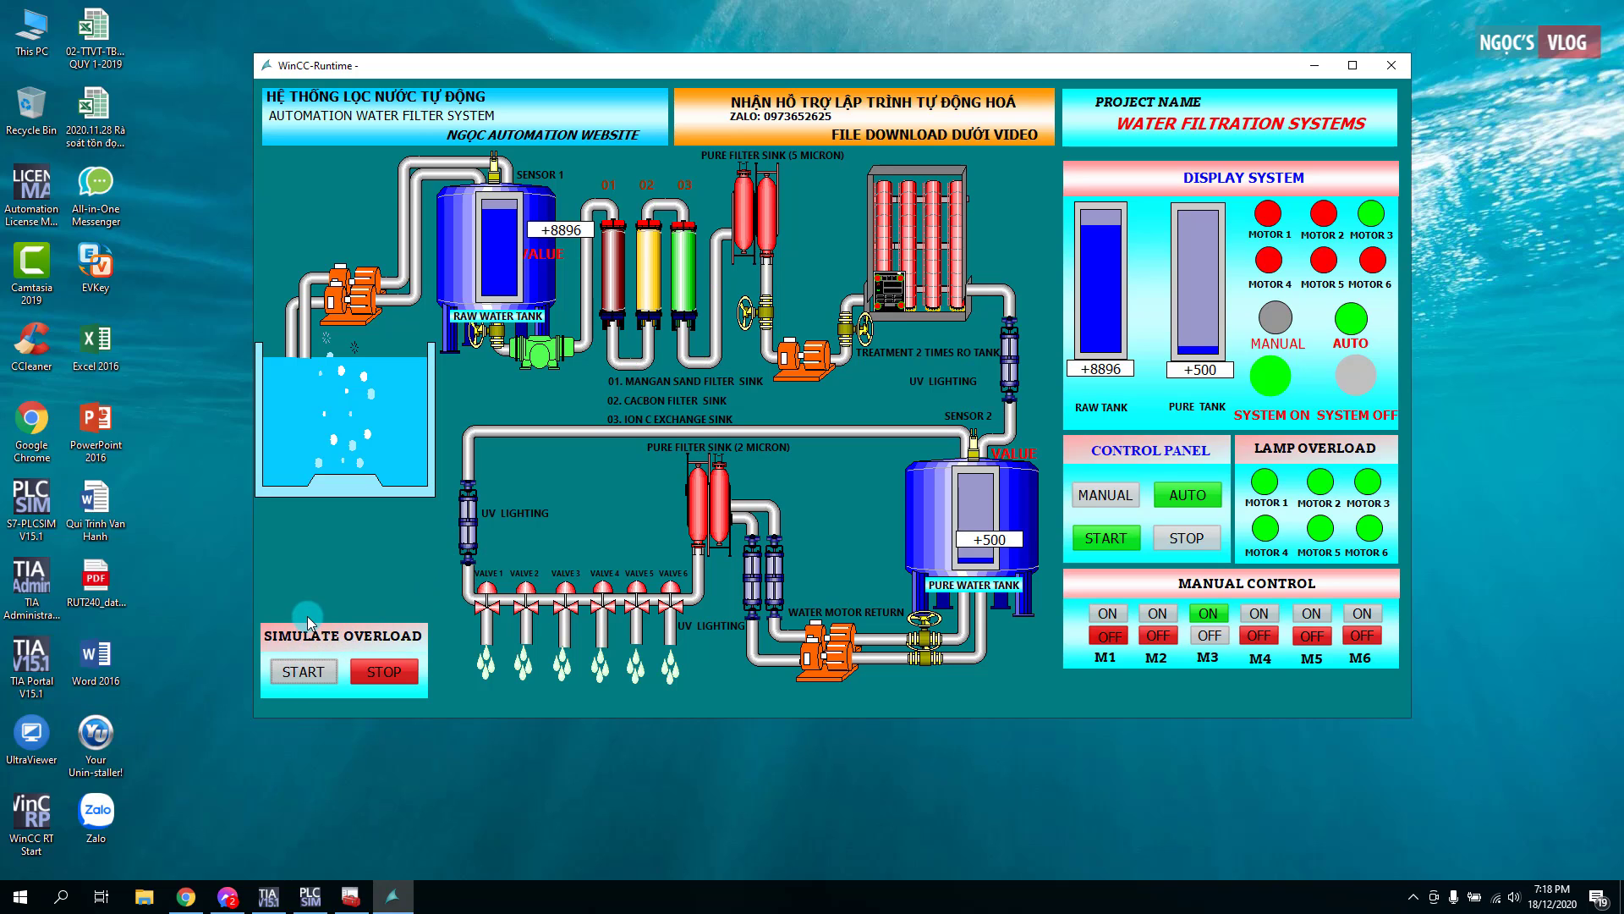
pyautogui.click(301, 565)
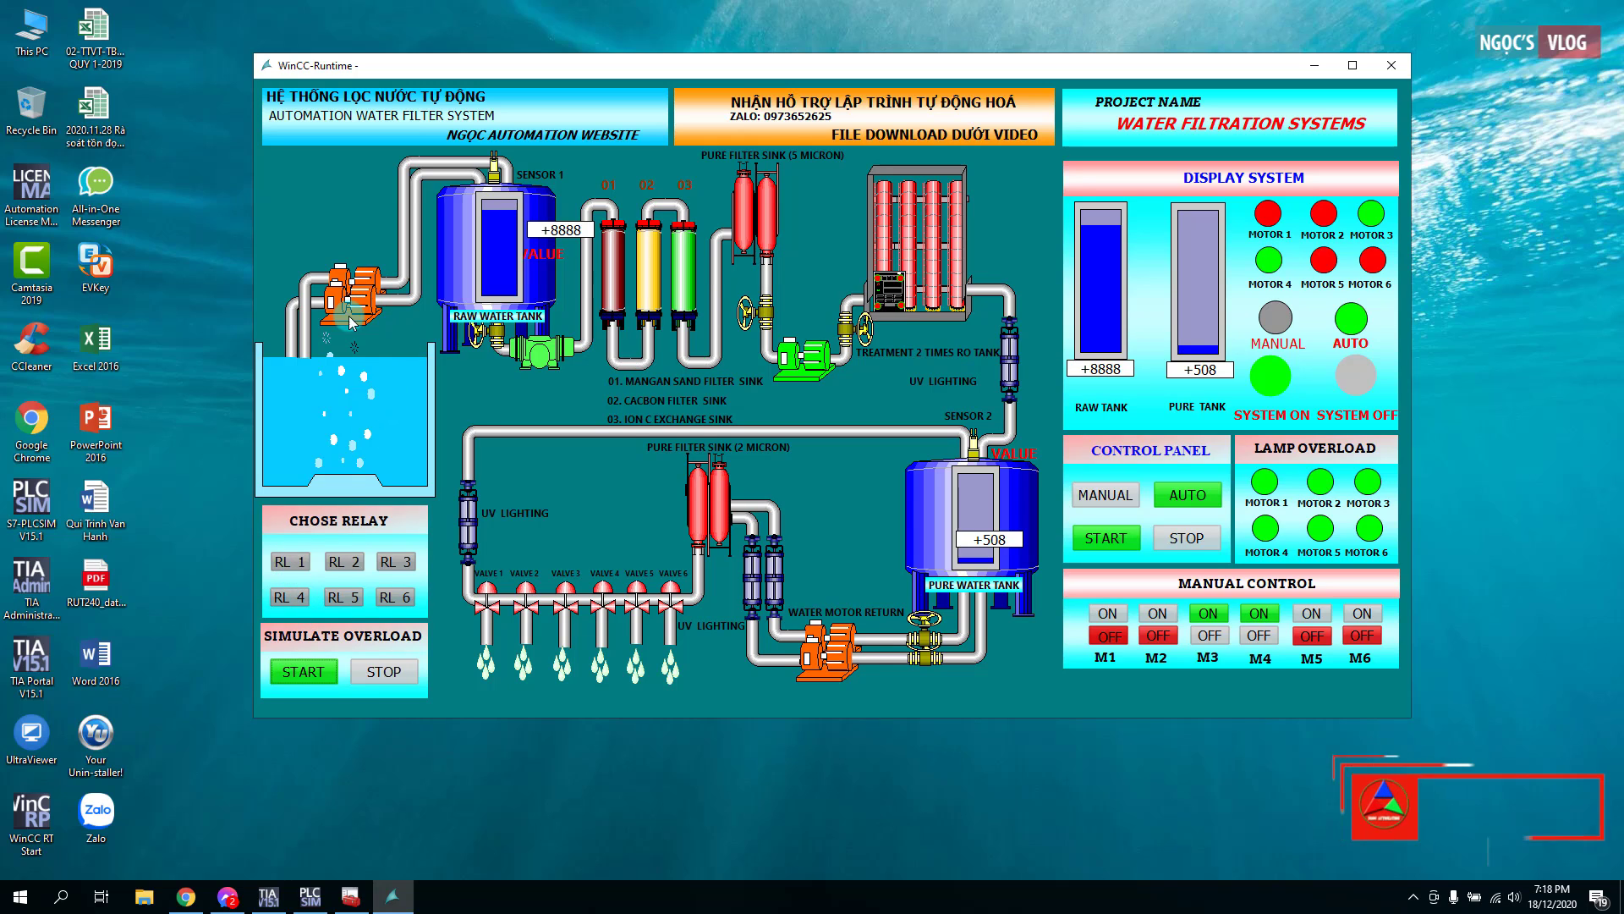
pyautogui.click(290, 564)
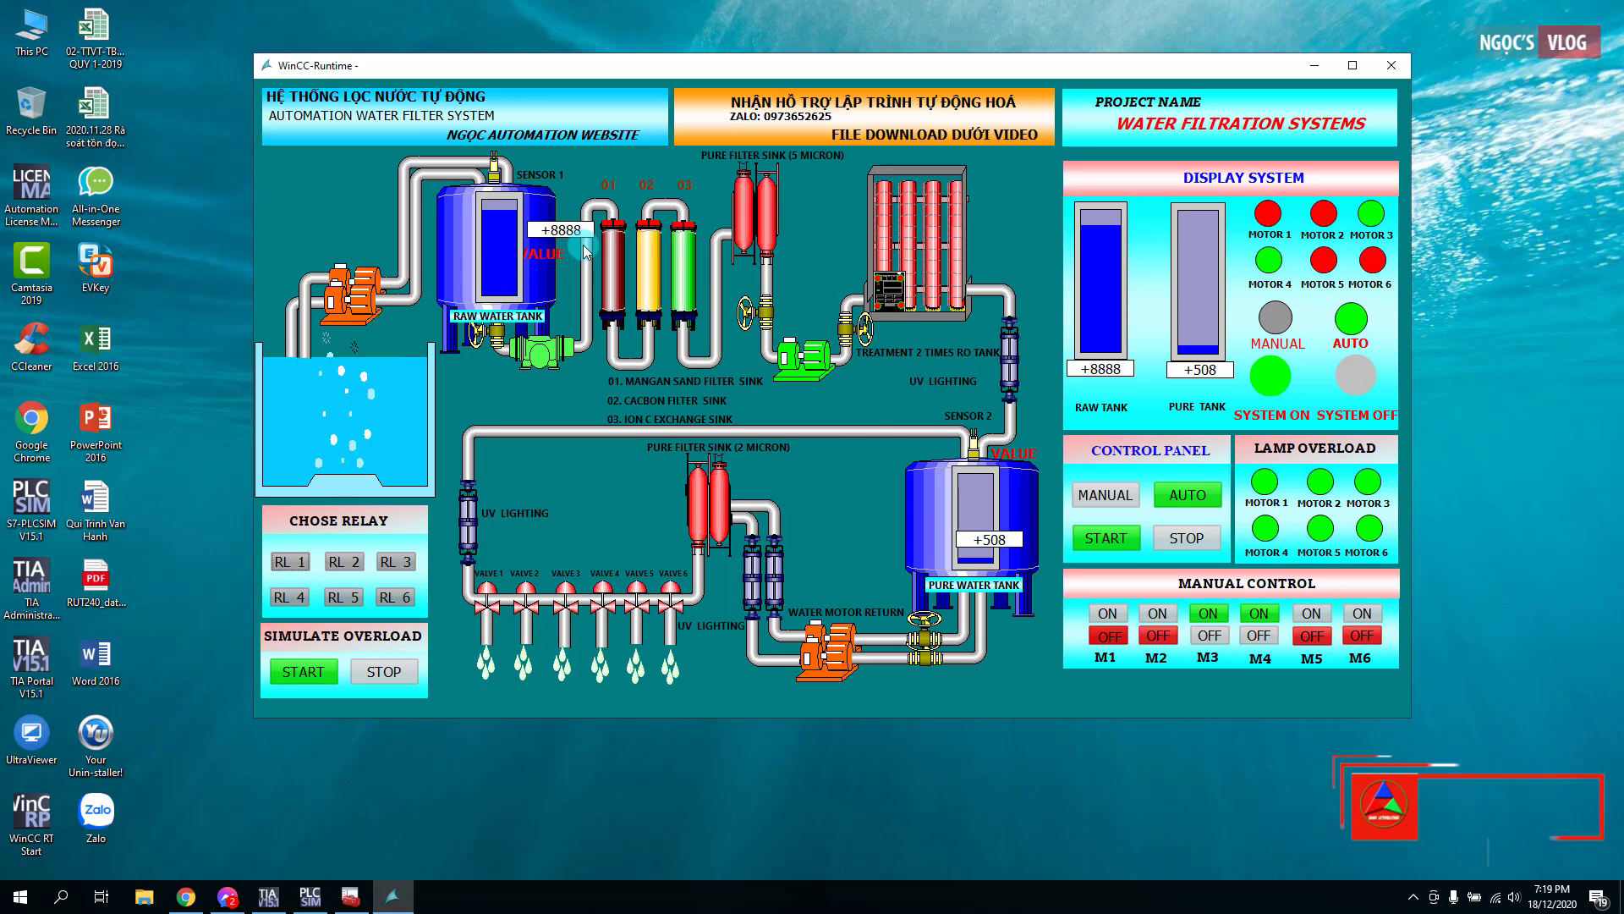
pyautogui.click(767, 431)
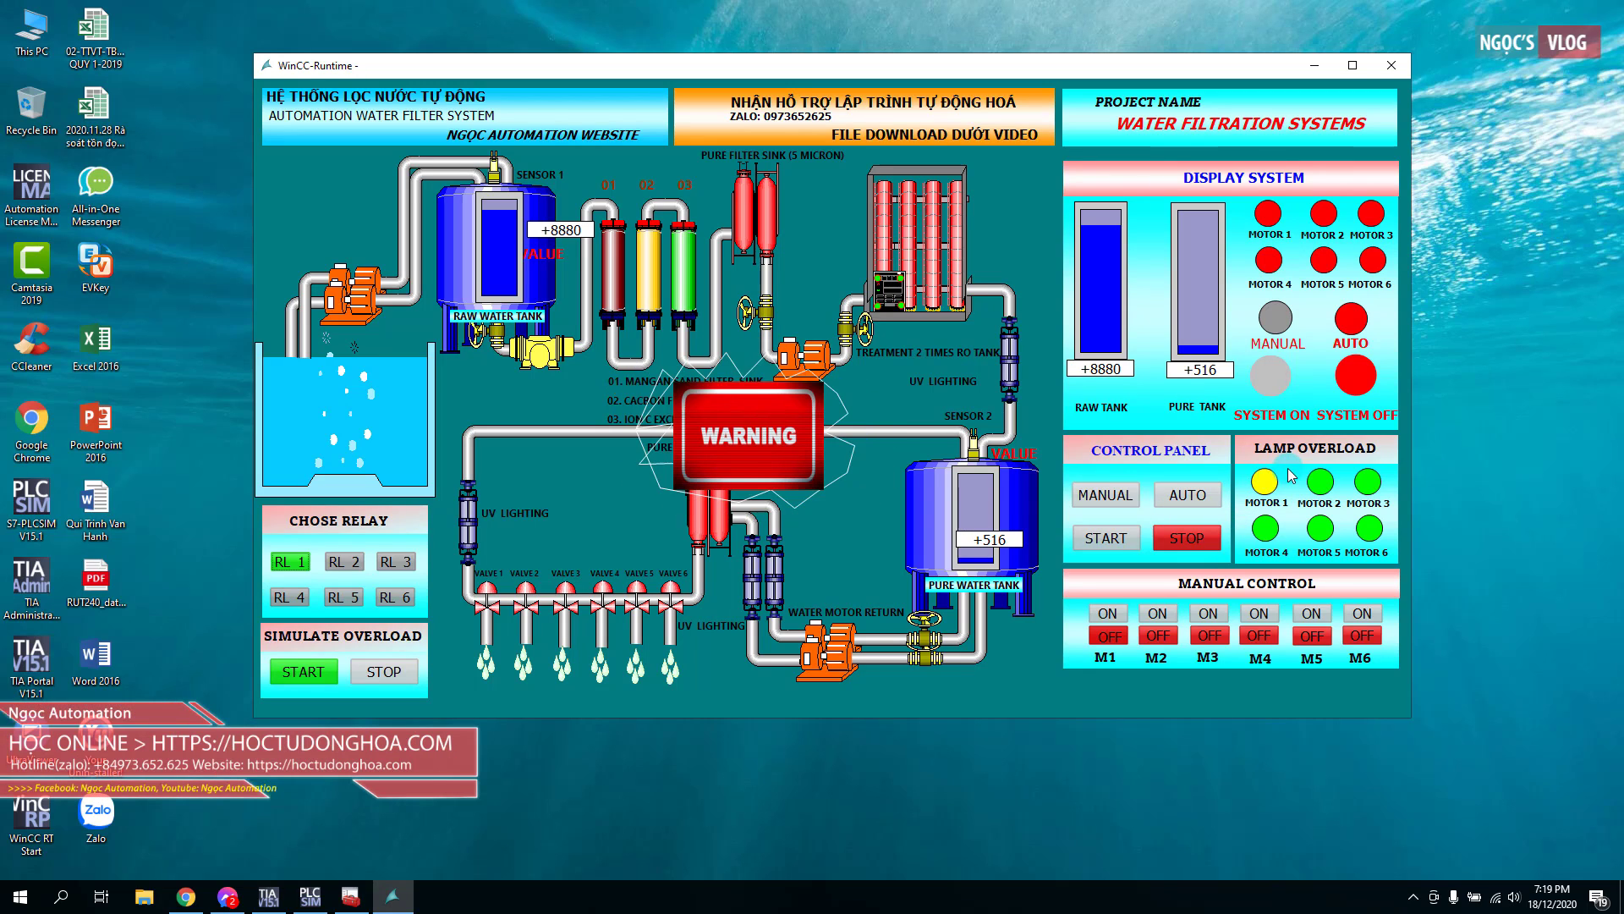
# Step: Stop the overload simulation and dismiss the warning
pyautogui.click(1261, 493)
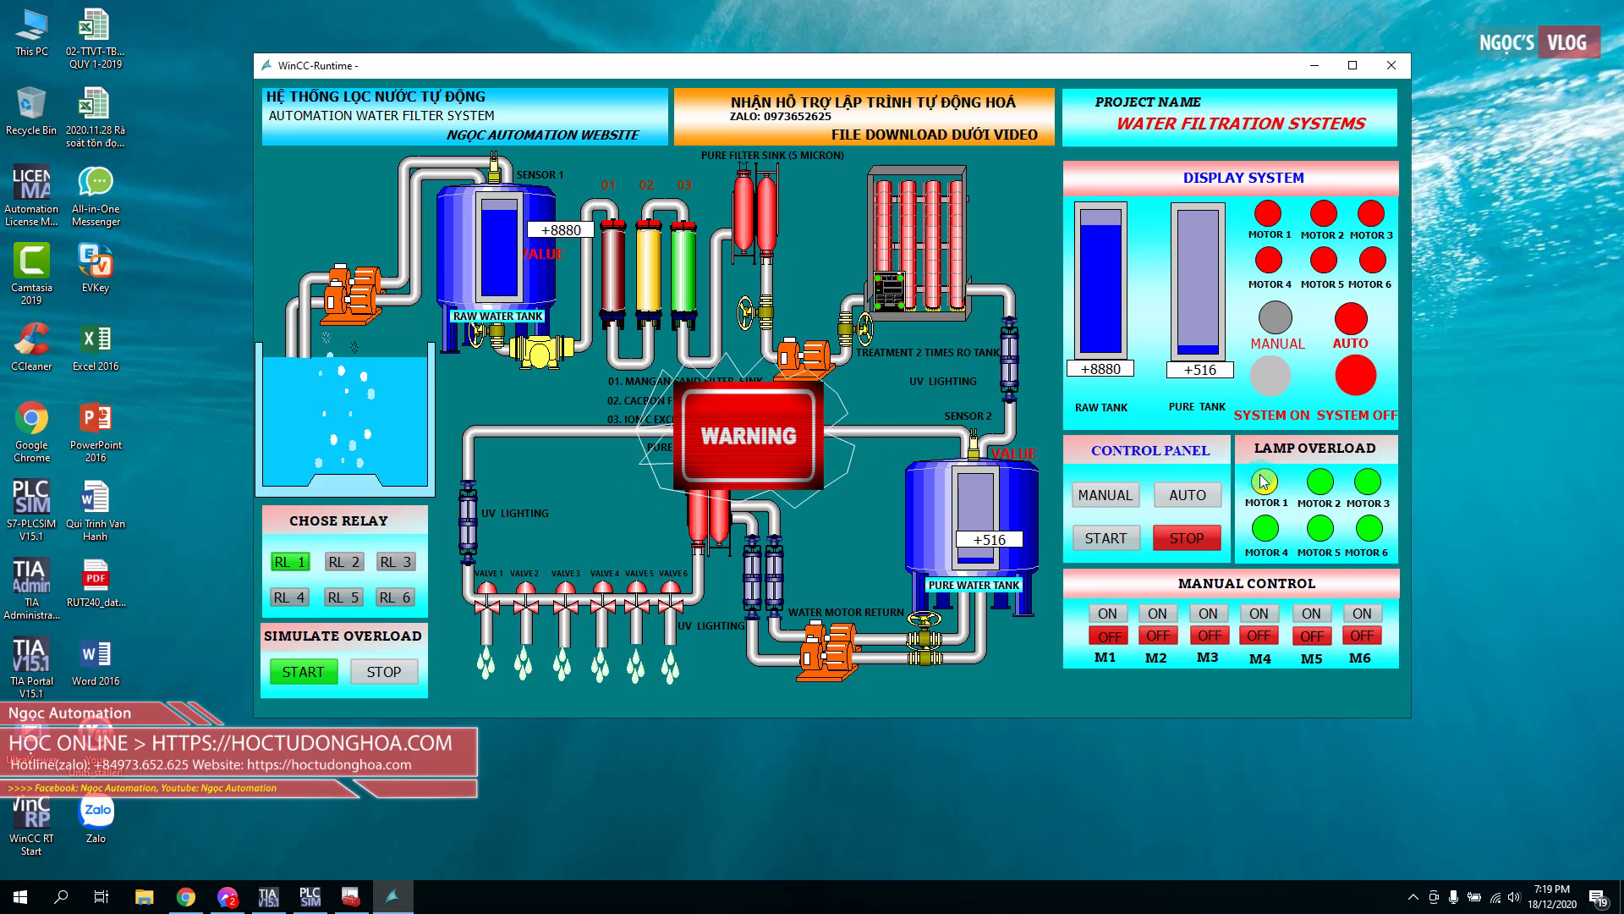
pyautogui.click(692, 378)
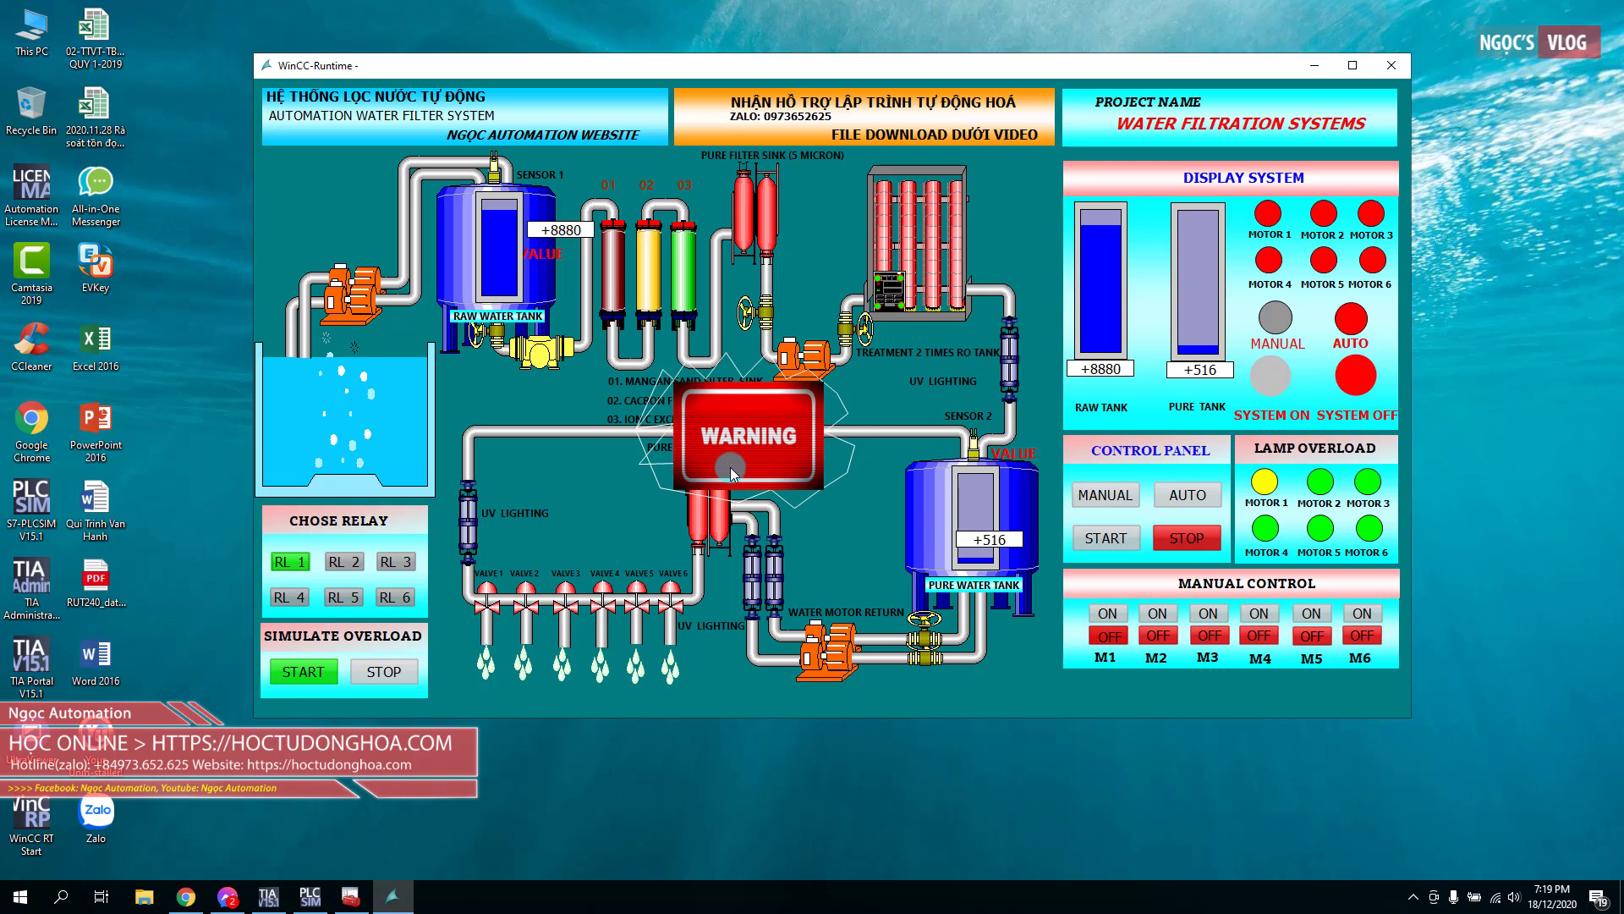
pyautogui.click(736, 410)
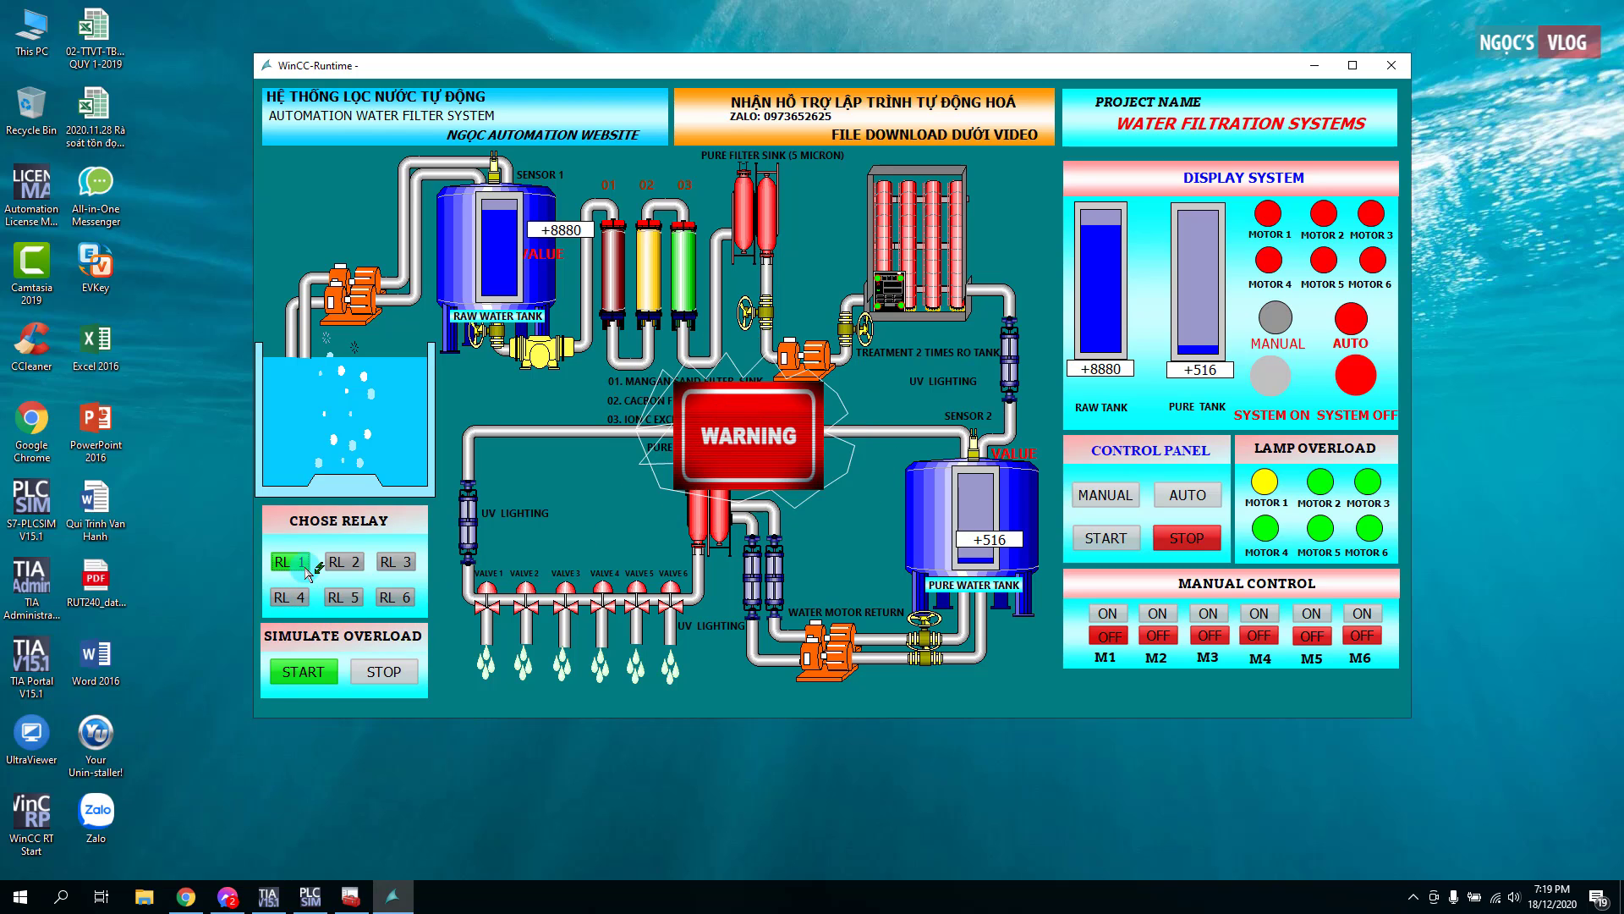
pyautogui.click(382, 670)
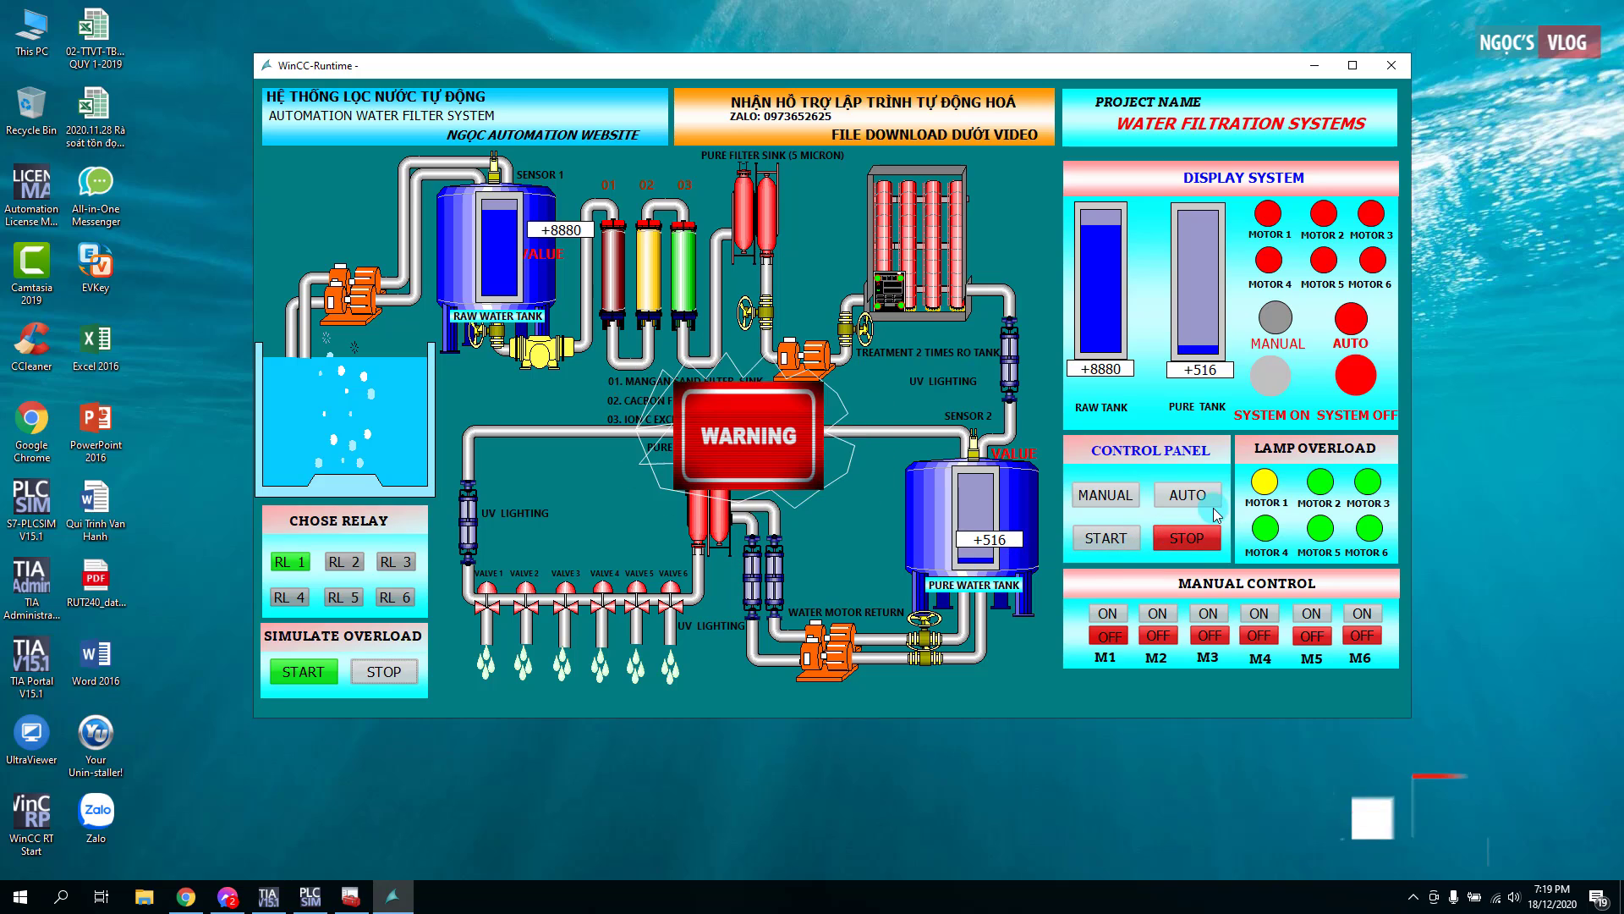
pyautogui.click(1189, 539)
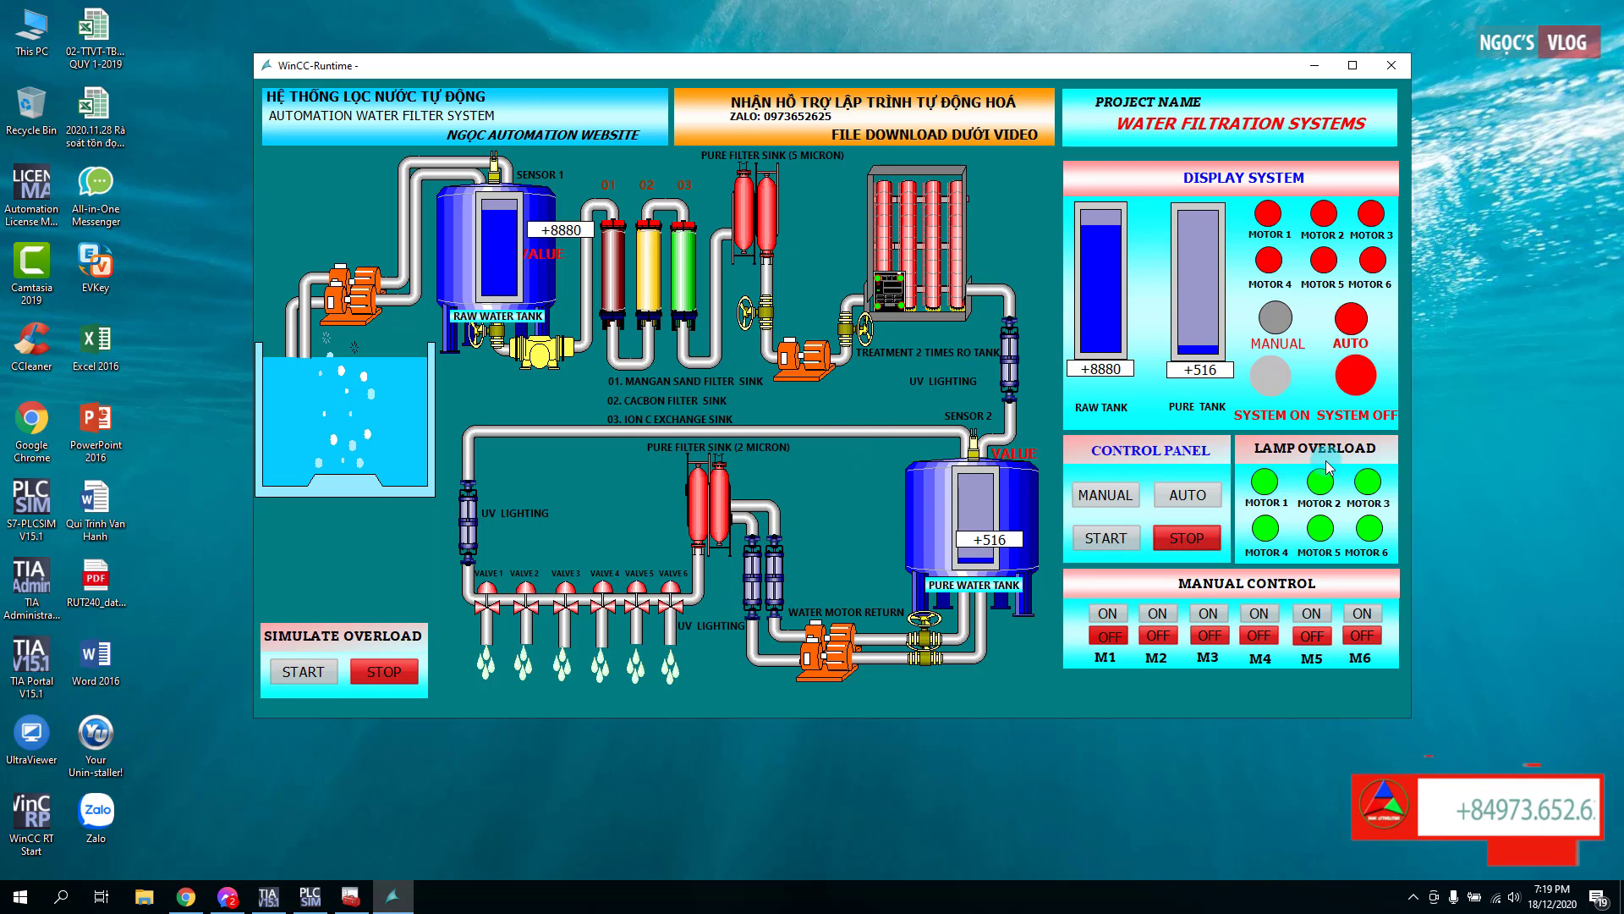
# Step: Enter 5000 in the raw water tank value field and confirm it
pyautogui.click(1173, 502)
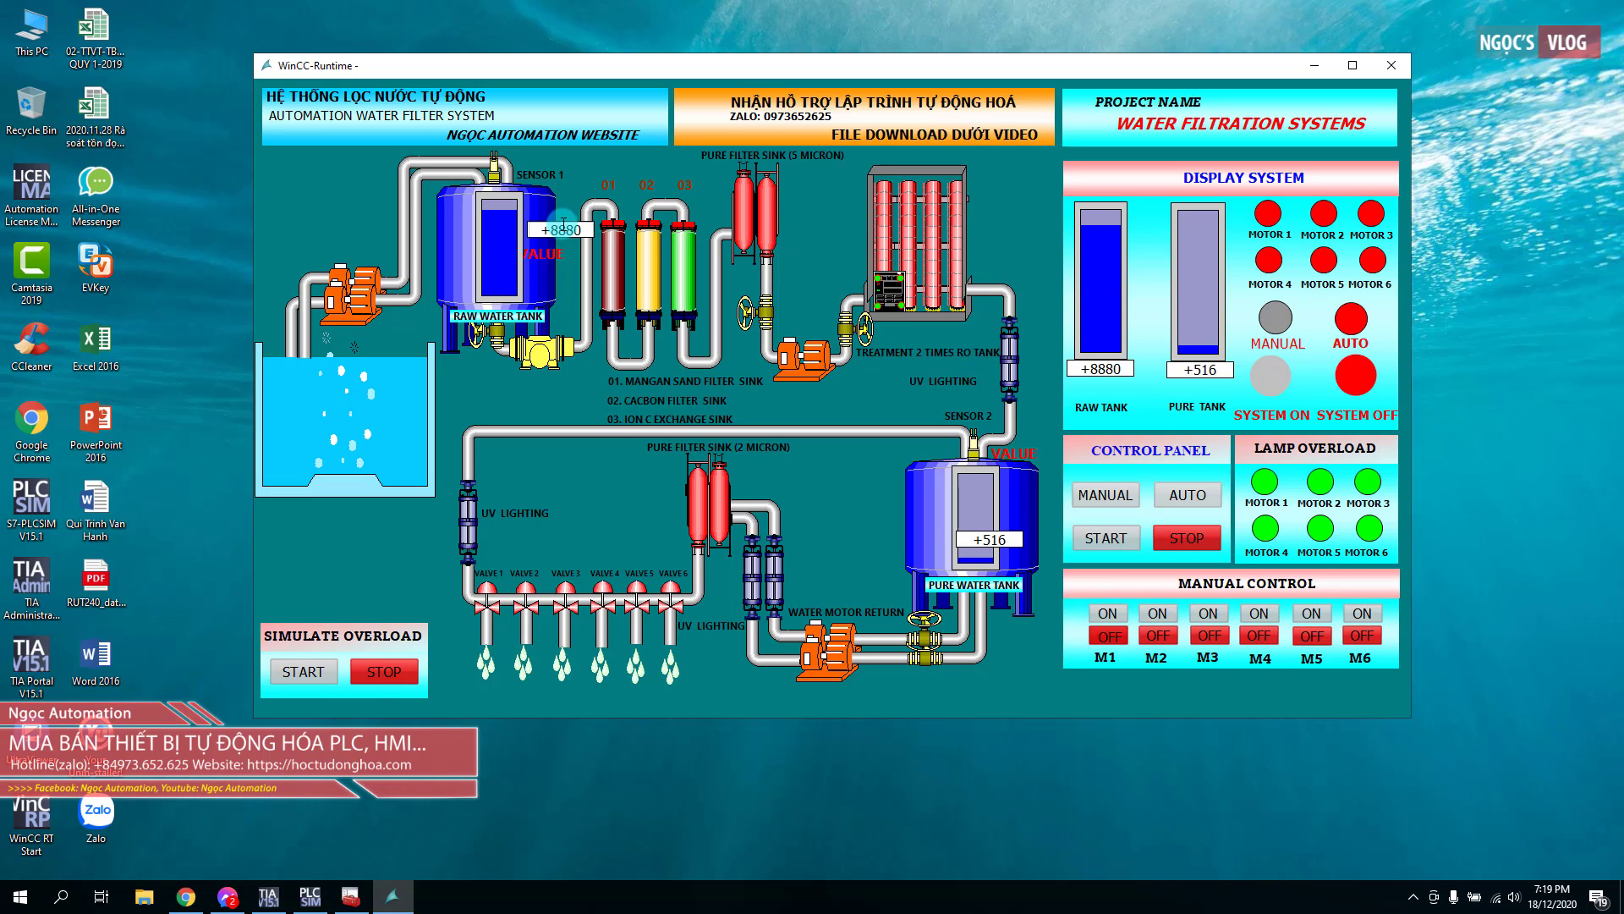
pyautogui.click(540, 350)
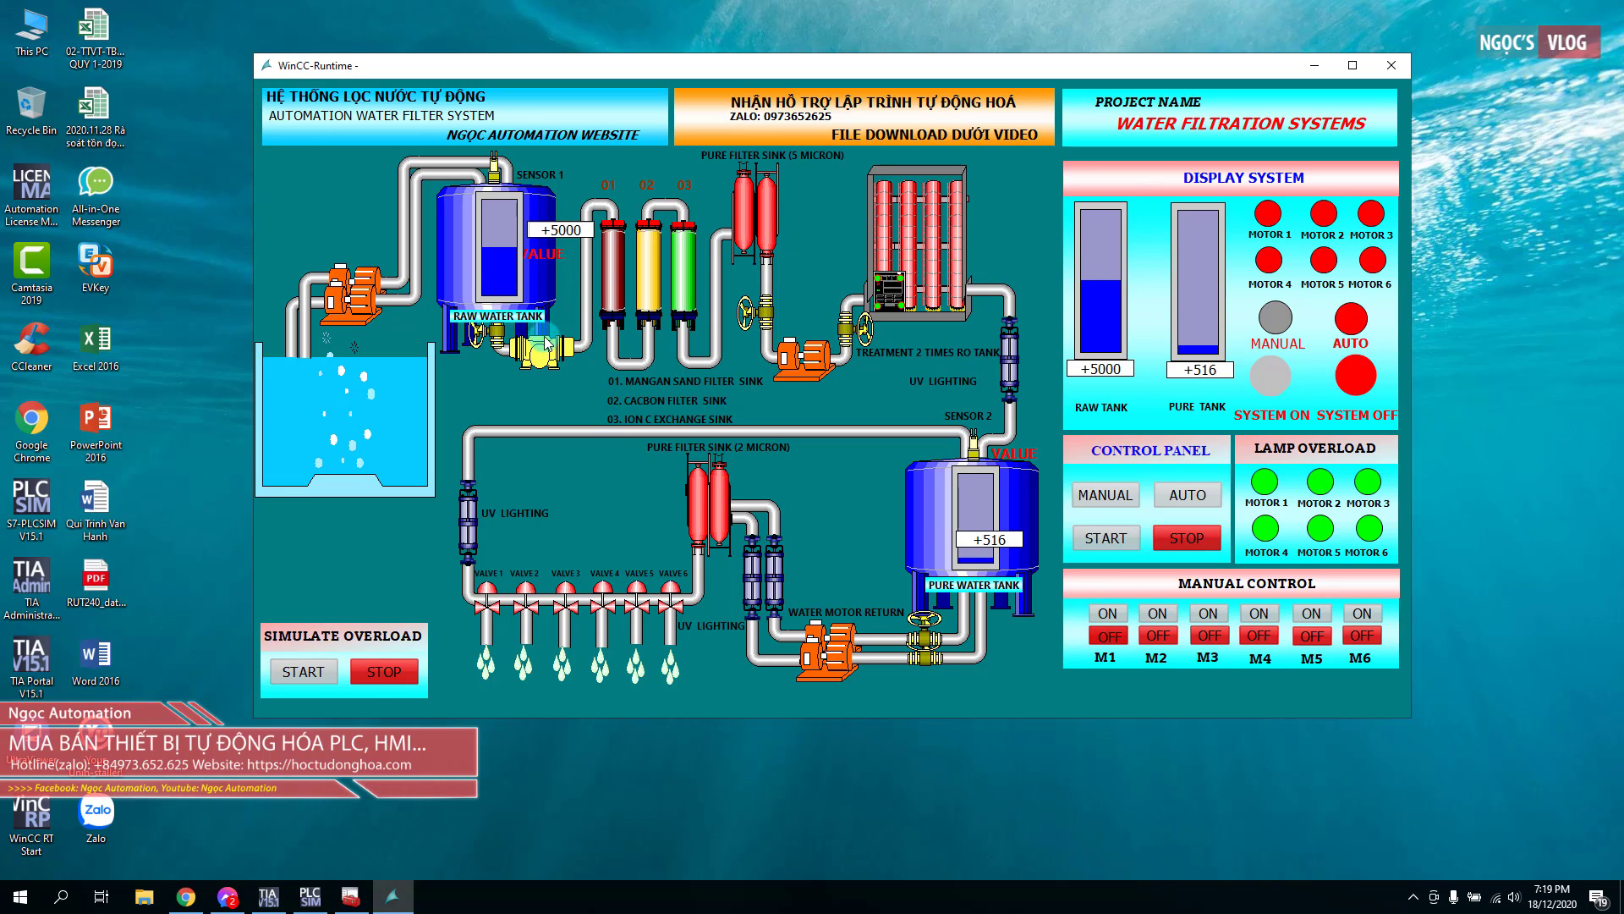